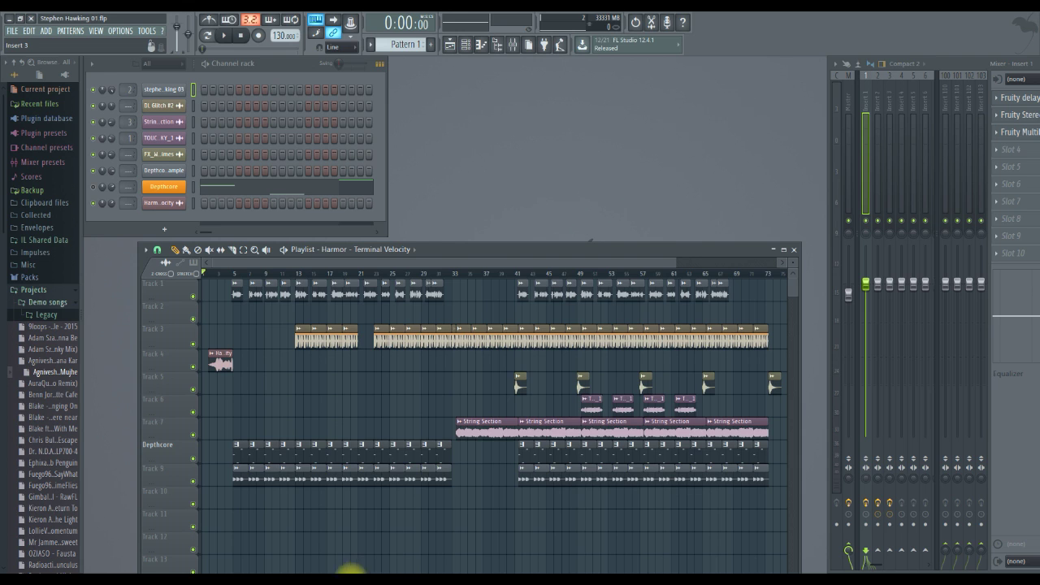
Switch to the browser and review the FL Studio 12 download page, including installer options, trial limitations and system requirements.
left_click(254, 582)
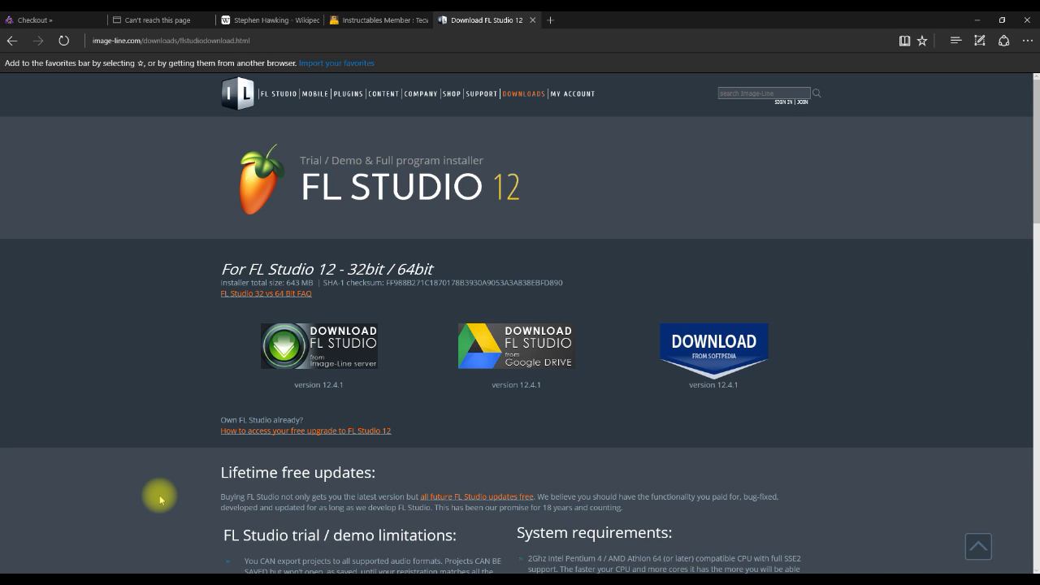
scroll(160, 500, "down", 3)
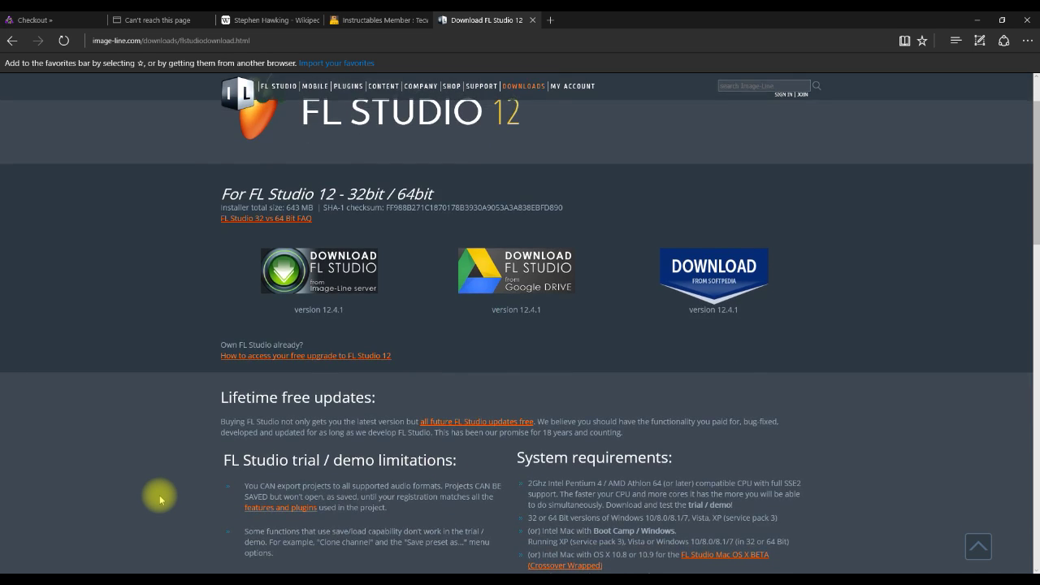
scroll(157, 433, "up", 2)
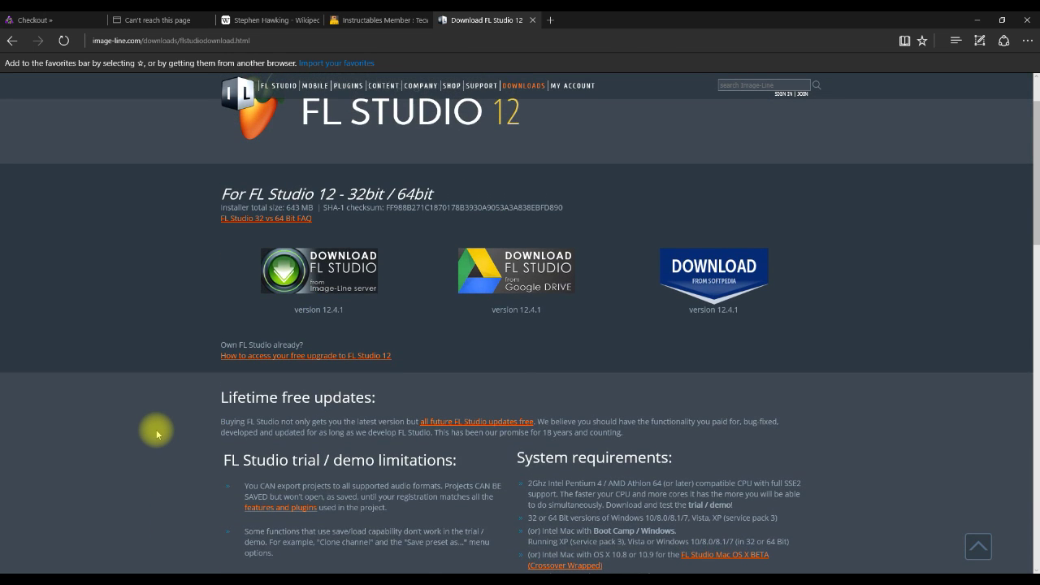
scroll(157, 434, "up", 1)
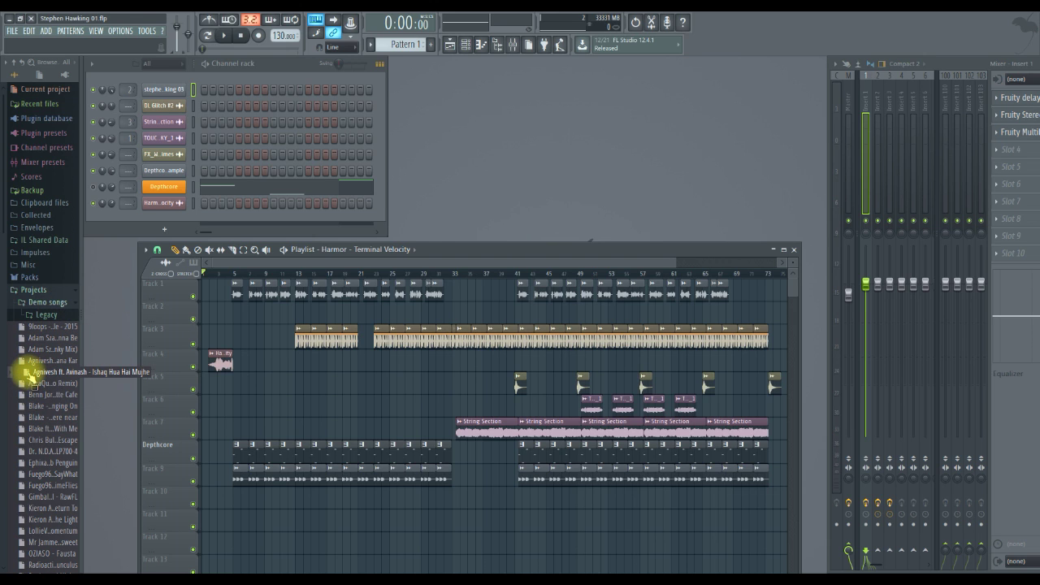
Open the Legacy demo project "Ishaq Hua Hai Mujhe", play its opening section and stop playback.
right_click(32, 368)
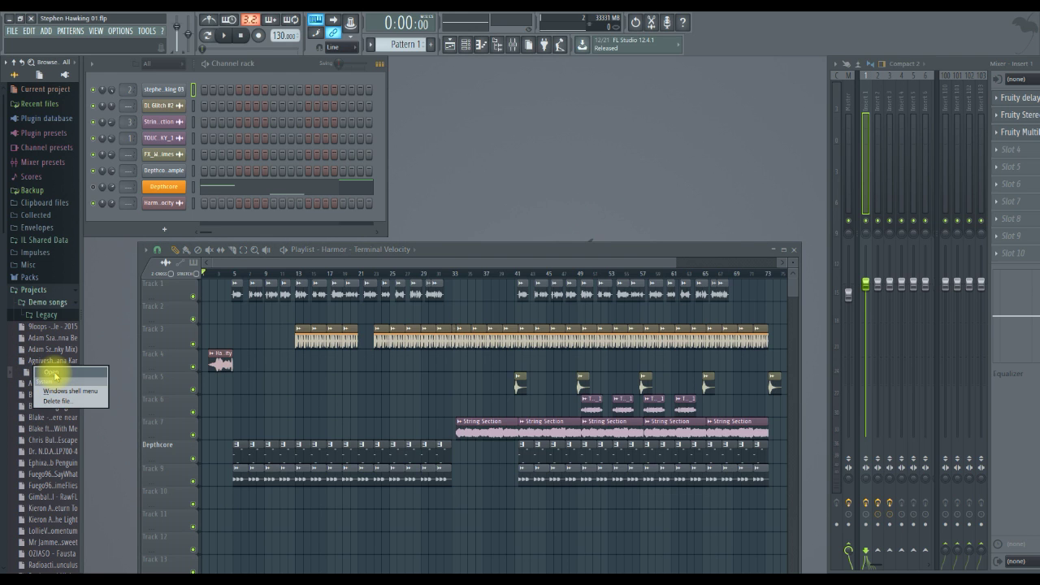
left_click(52, 373)
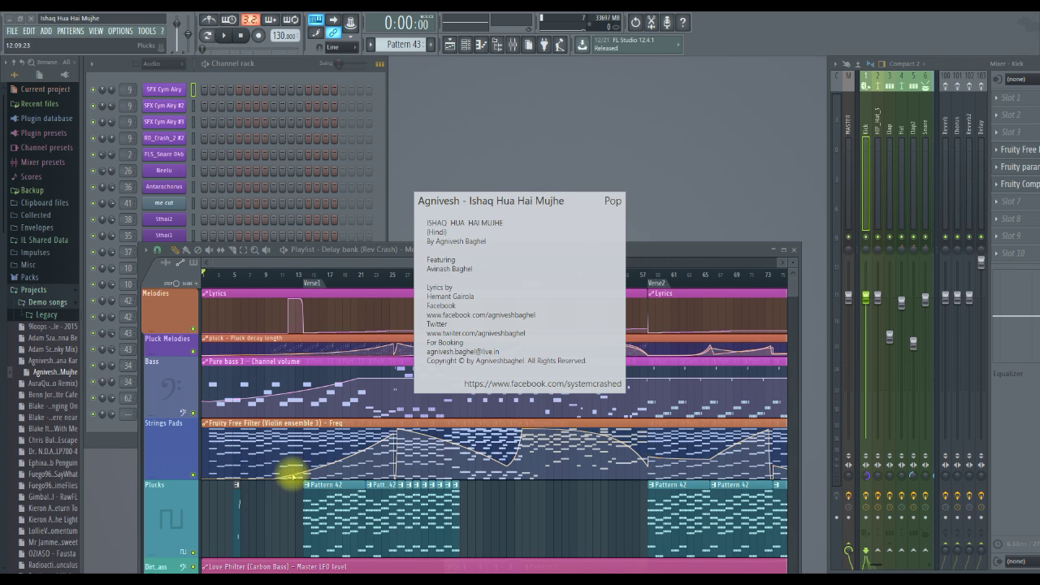
left_click(228, 37)
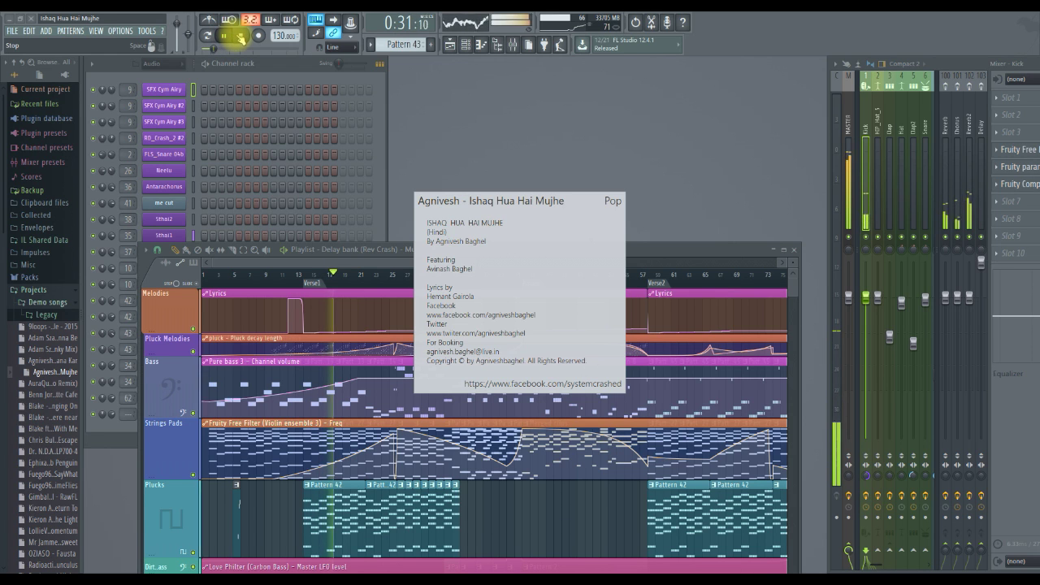
left_click(241, 36)
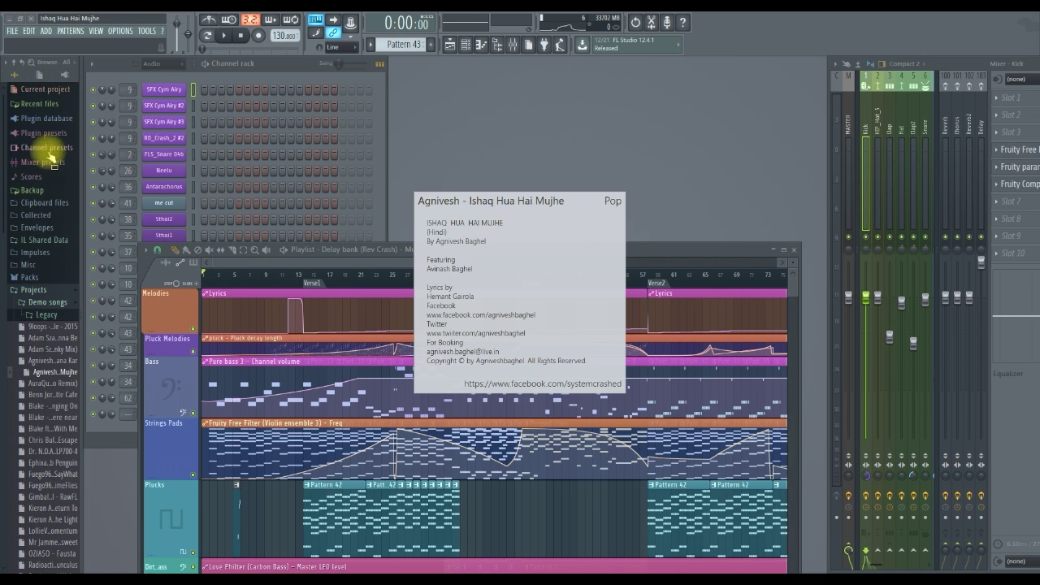
Reopen the recent project "Stephen Hawking 01.flp".
left_click(12, 31)
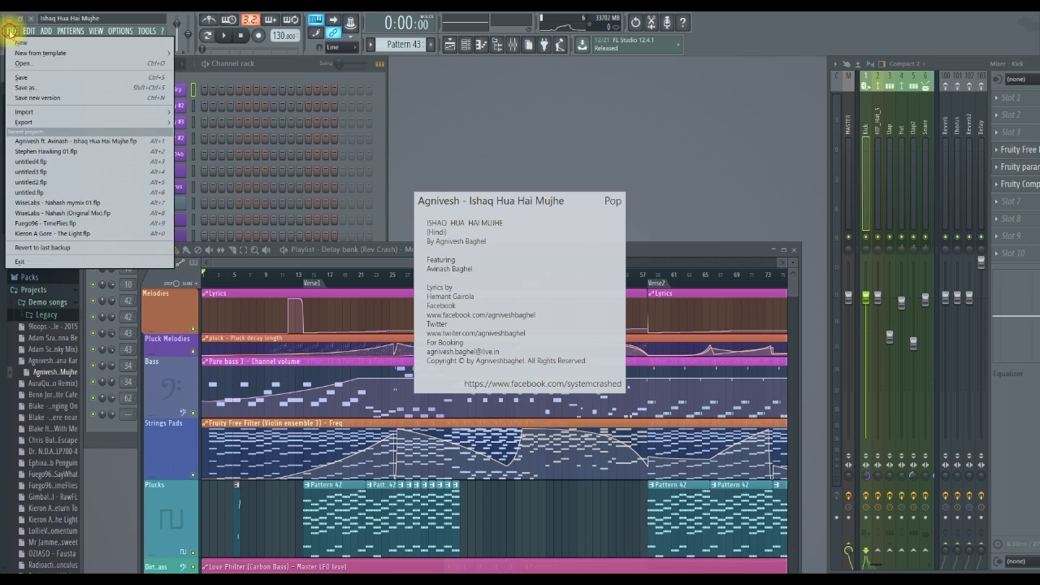
left_click(50, 152)
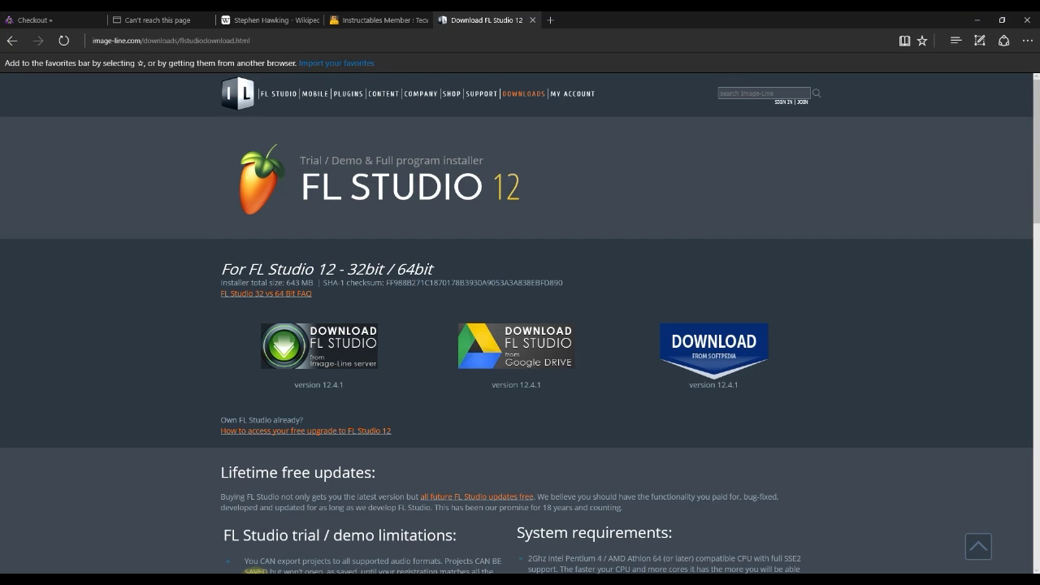
In the browser, view the Instructables member's project page and skim the Stephen Hawking Wikipedia article.
left_click(379, 23)
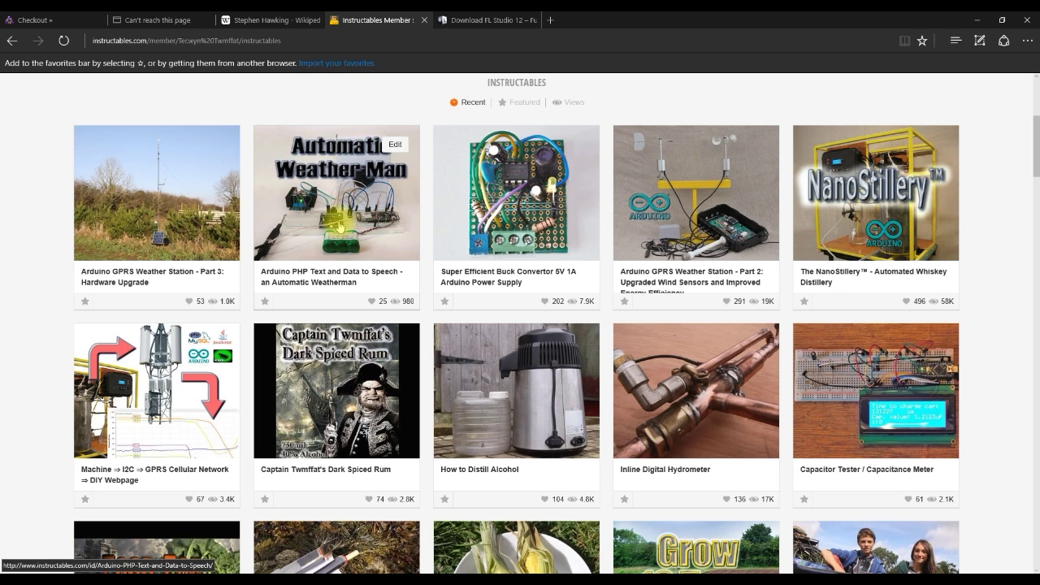
mouse_move(265, 21)
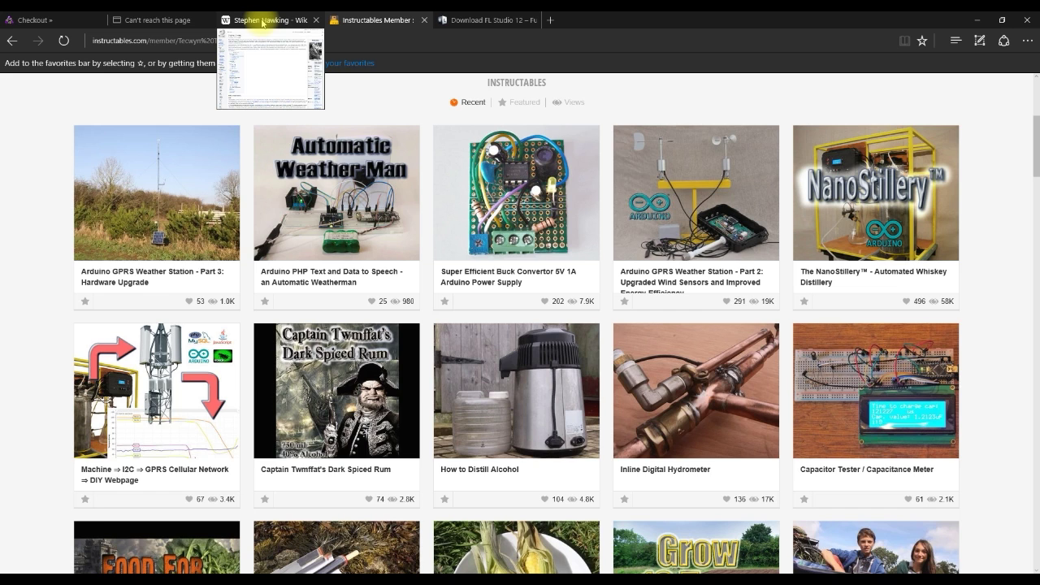
left_click(263, 20)
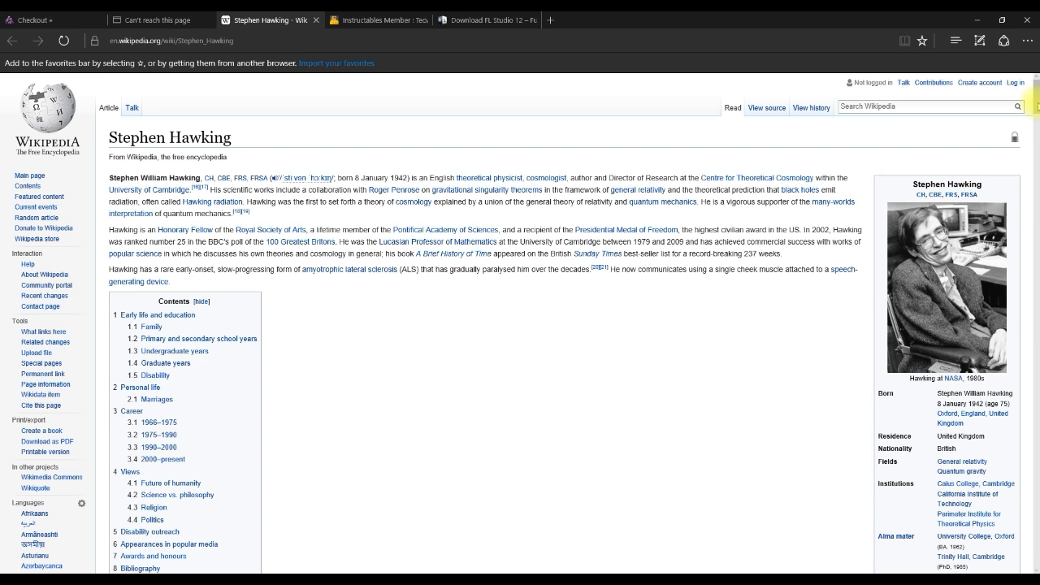
left_click_drag(1037, 106, 1037, 142)
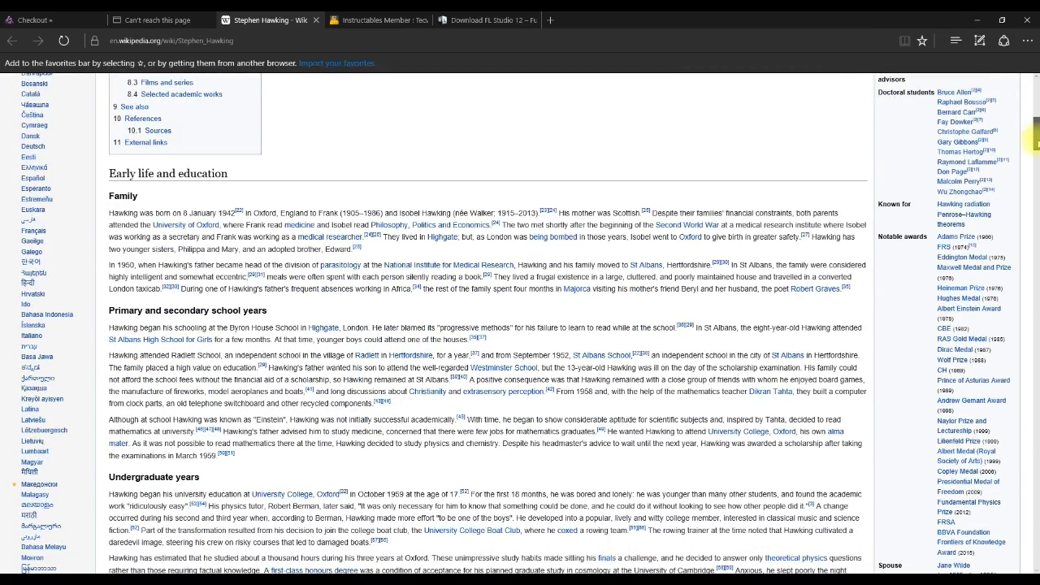
left_click_drag(1037, 142, 1036, 96)
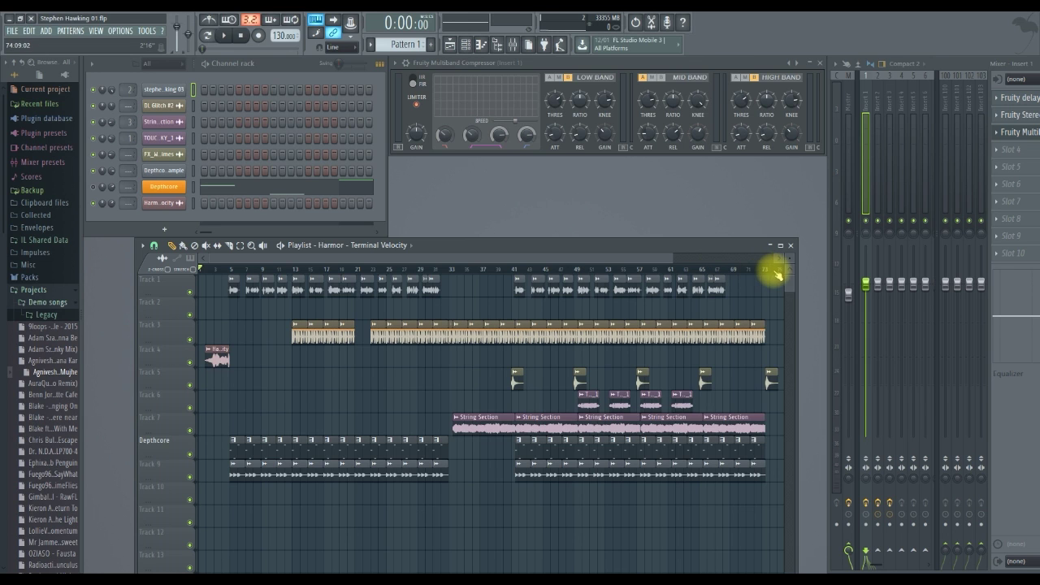
Set the playlist time selection over the whole arrangement, clear the clip selection, and preview the song before stopping playback.
left_click_drag(778, 274, 212, 270)
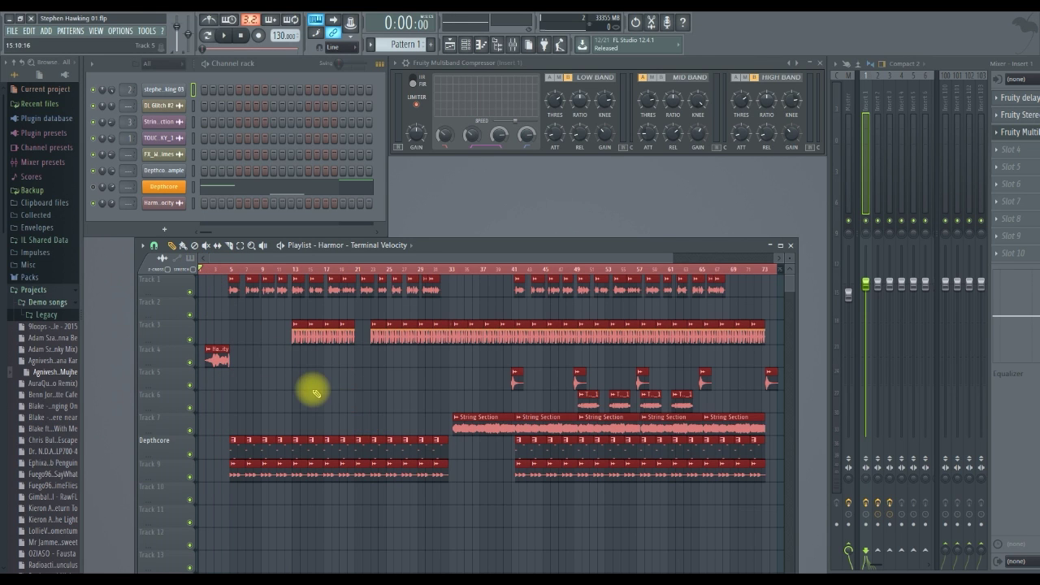
left_click(379, 384)
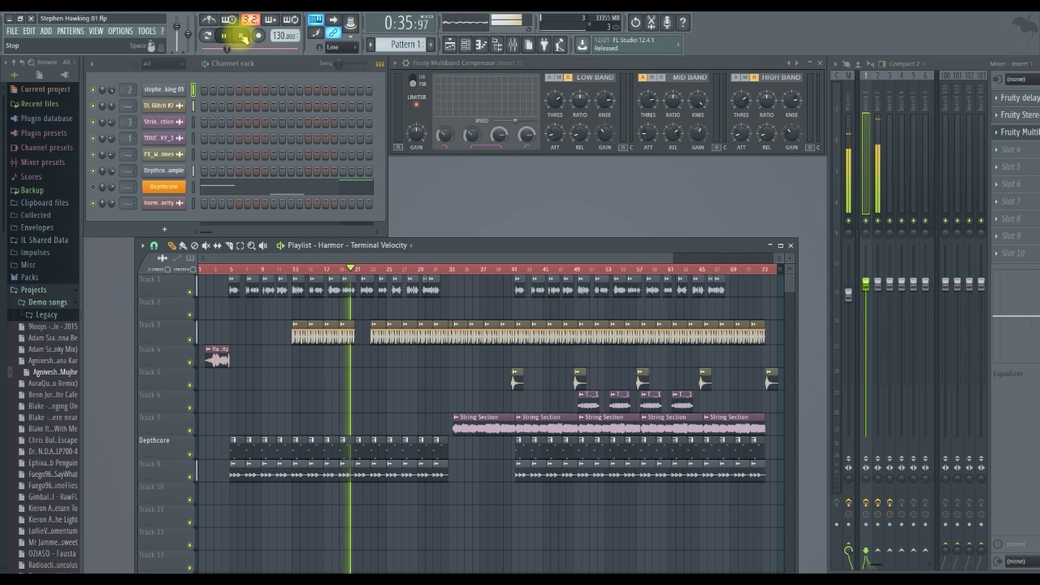
left_click(242, 37)
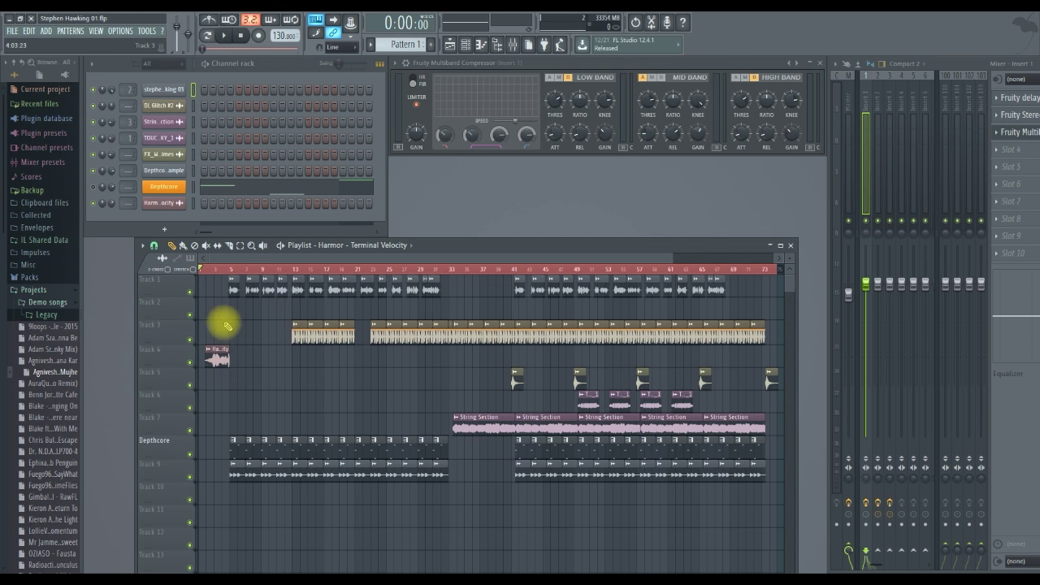
Set the playlist loop region from bar 5 to bar 11 and start playback.
double_click(278, 269)
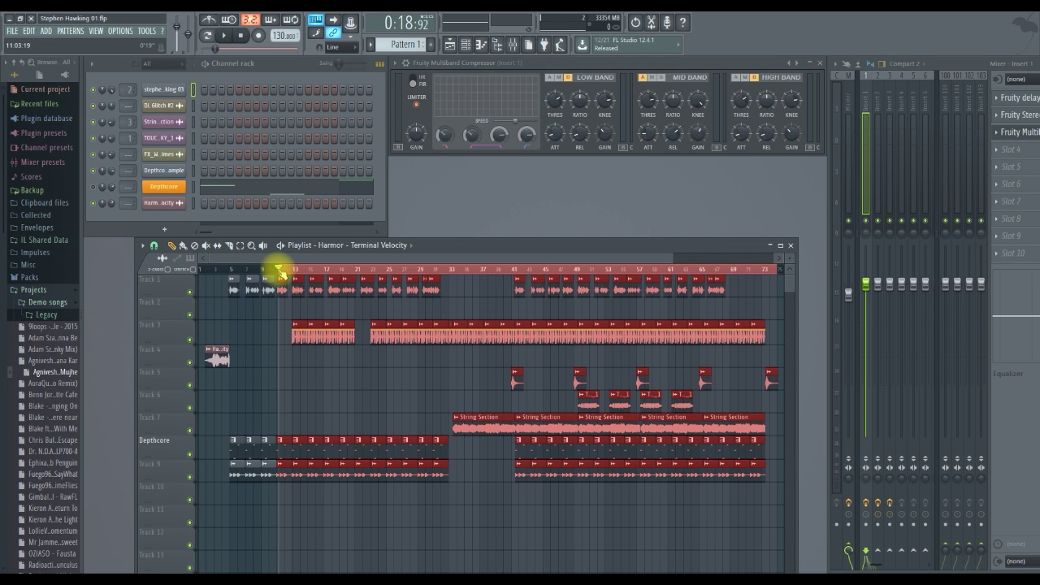
left_click_drag(278, 270, 235, 270)
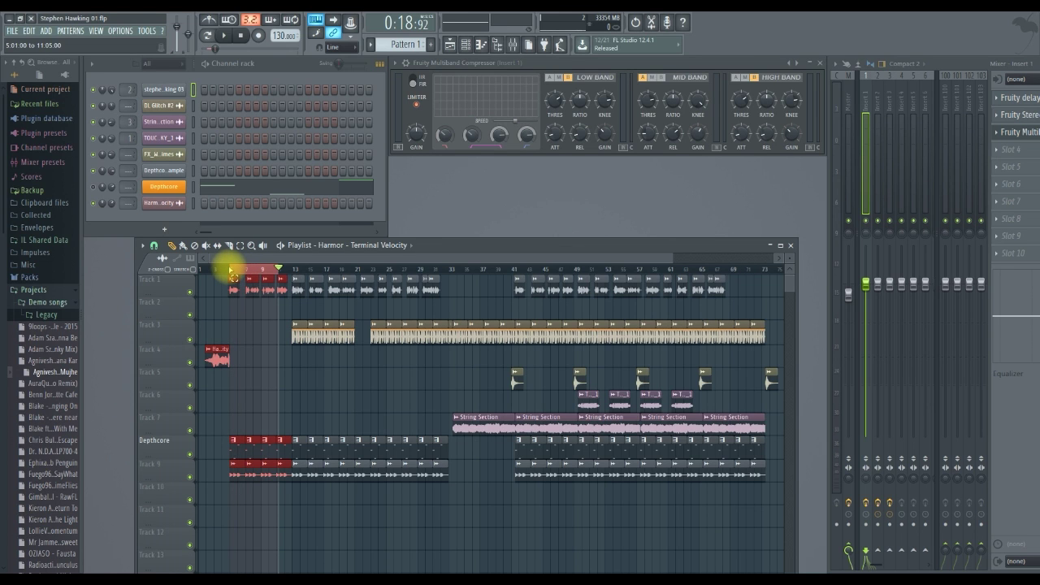
left_click_drag(230, 270, 231, 270)
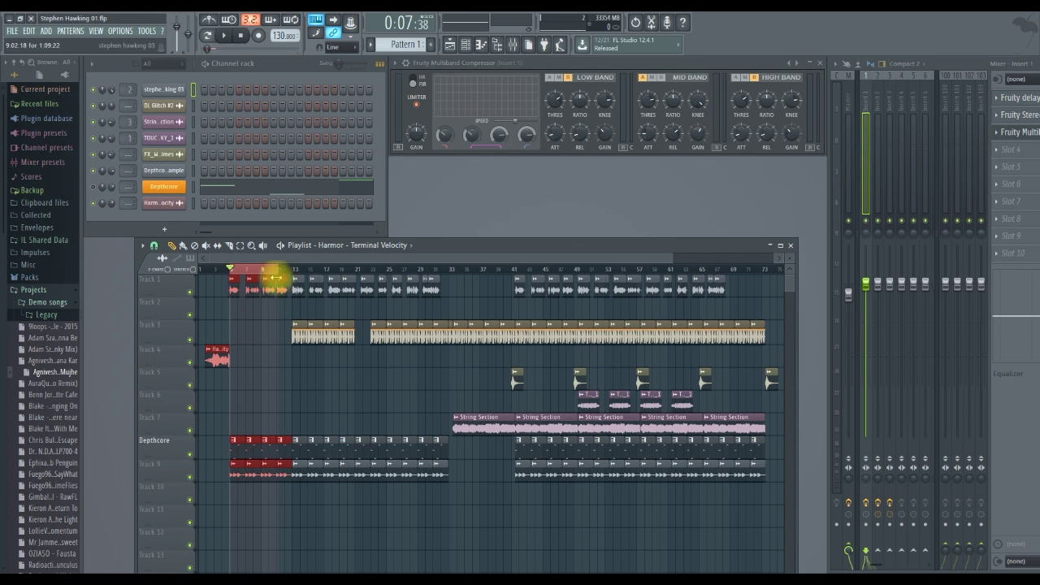
left_click(226, 36)
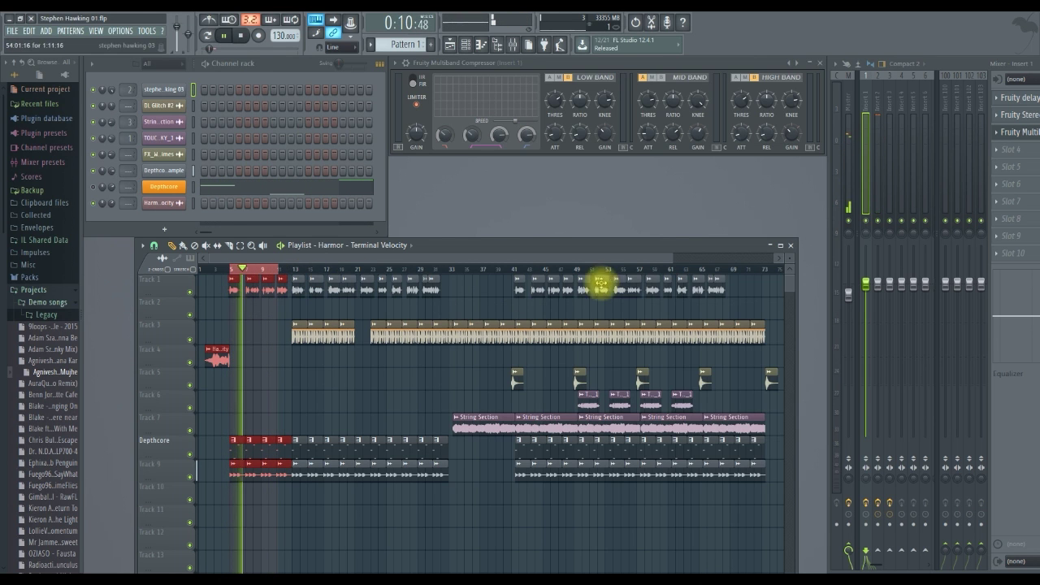
Change the playlist loop region to run from bar 5 to bar 9.
left_click_drag(670, 256, 294, 251)
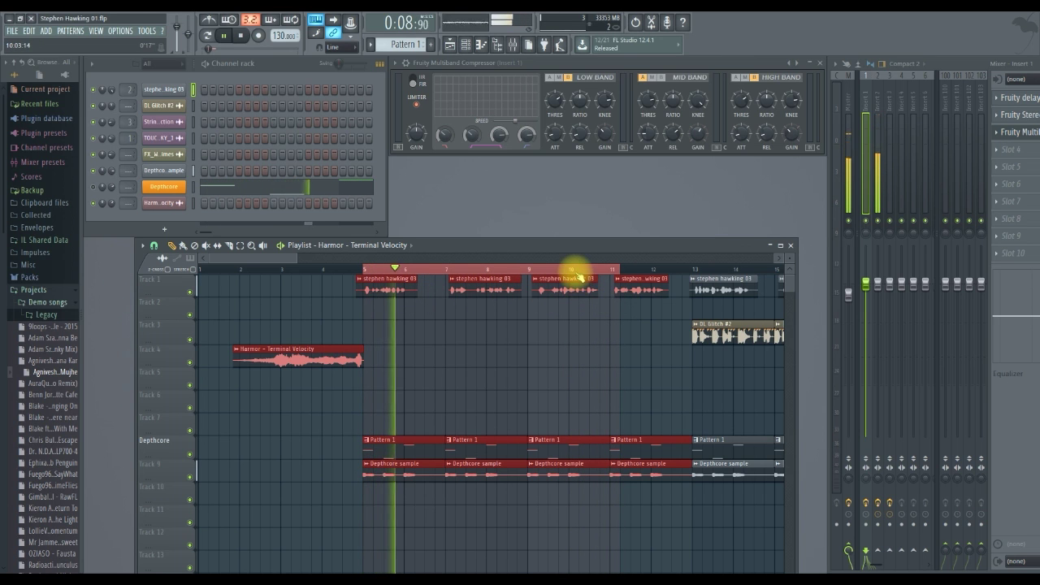
left_click(531, 268)
left_click_drag(529, 269, 377, 276)
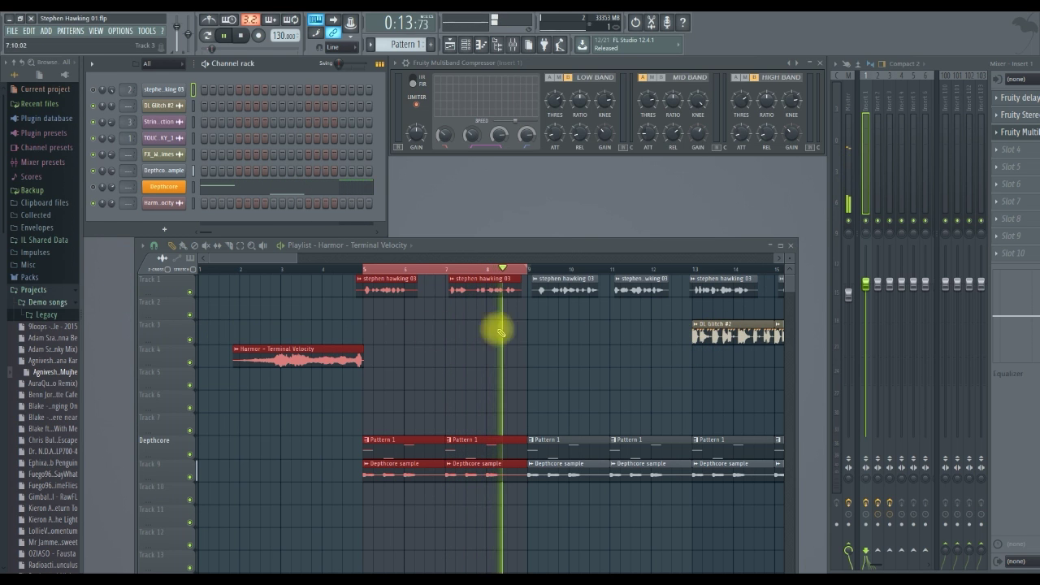
Move the first two DL Glitch #2 clips on Track 3 to bars 5 and 7, filling the loop region.
left_click_drag(739, 330, 422, 350)
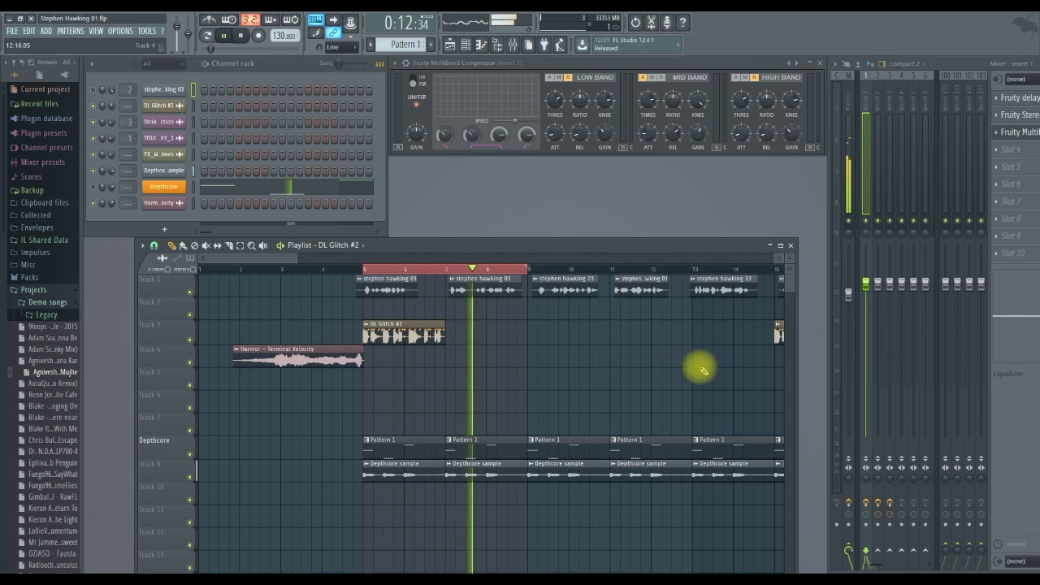
left_click_drag(782, 326, 452, 333)
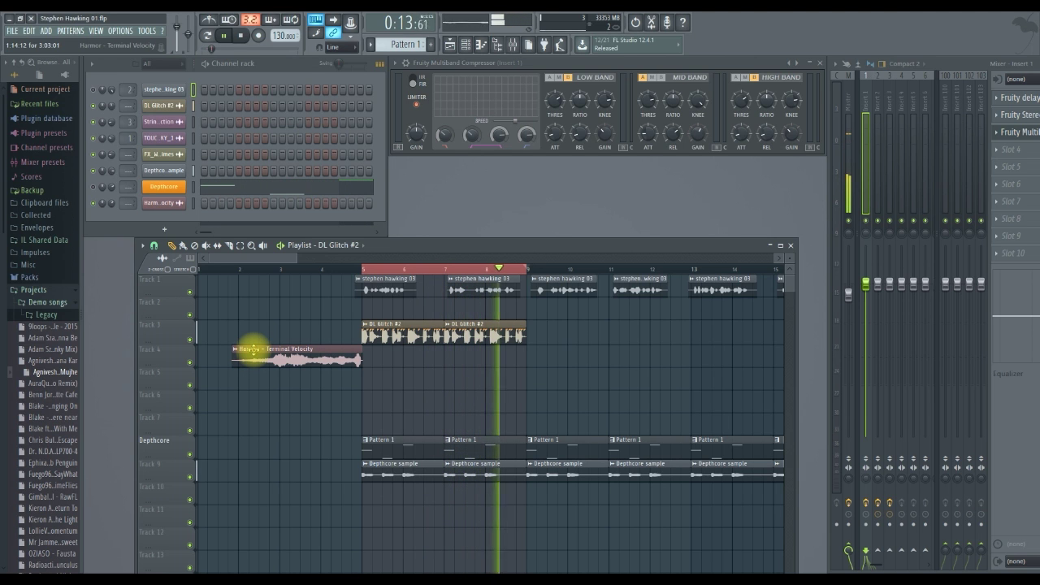
Try the Harmor - Terminal Velocity clip on Track 4 inside the loop, starting around bar 5.
left_click_drag(253, 352, 376, 355)
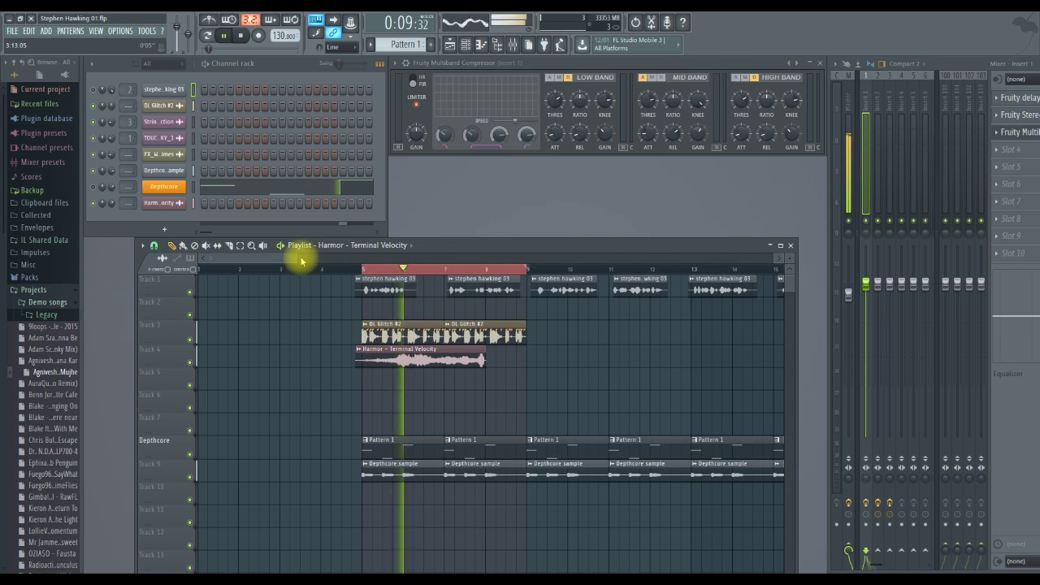
Move the first String Section clip on Track 7 to start at bar 5.
left_click_drag(295, 257, 597, 297)
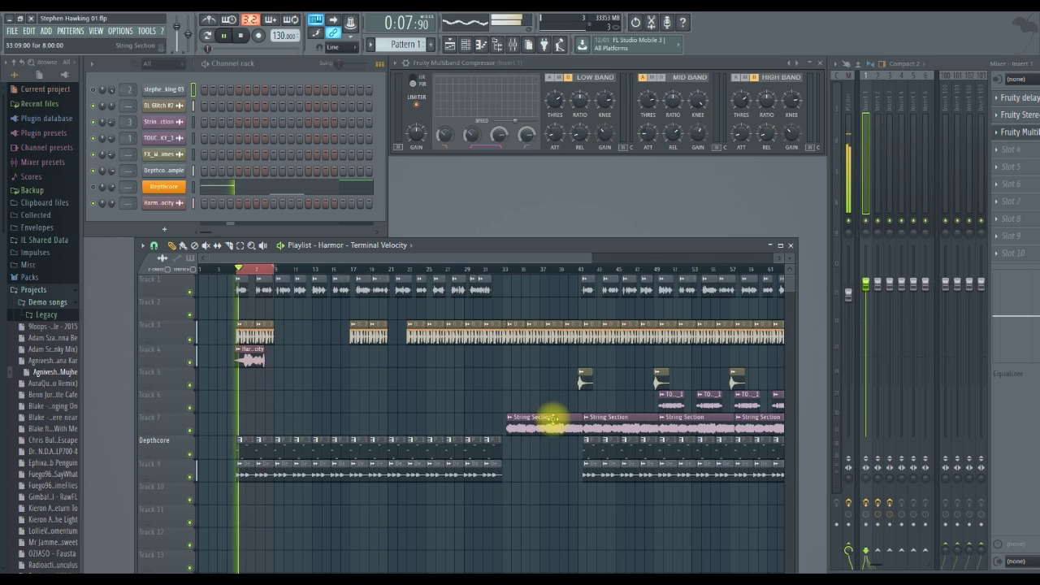
left_click_drag(552, 419, 319, 416)
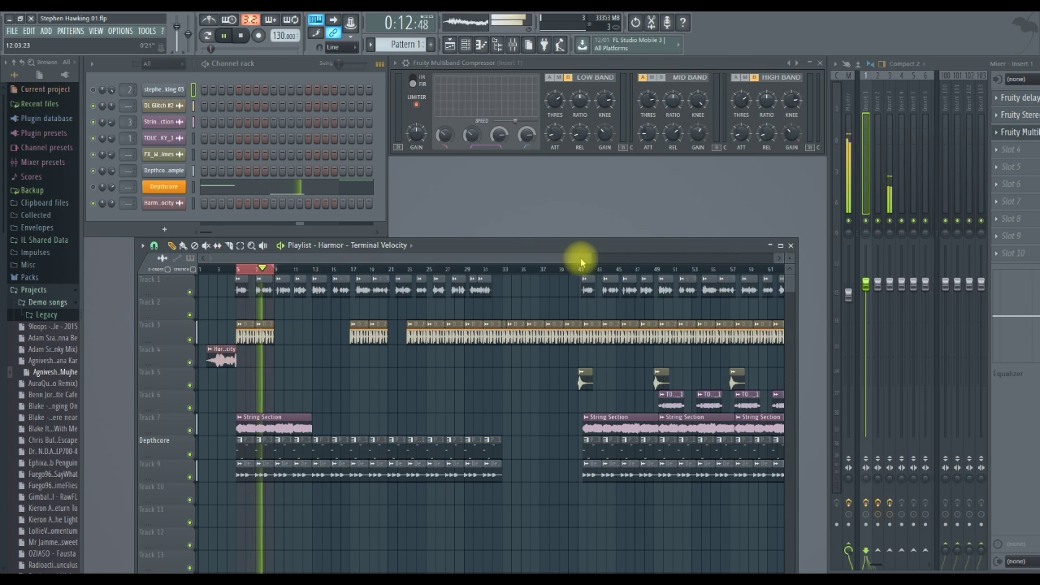
Extend the playlist loop region to bar 13 to cover the full String Section clip, and clear the clip selection.
left_click_drag(590, 257, 285, 255)
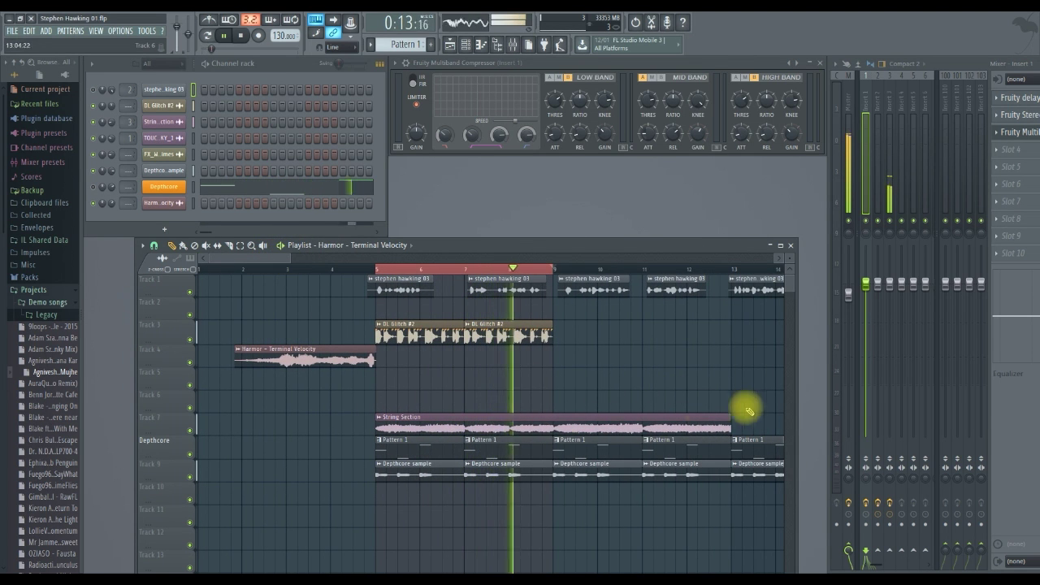
left_click(735, 270, "ctrl+shift")
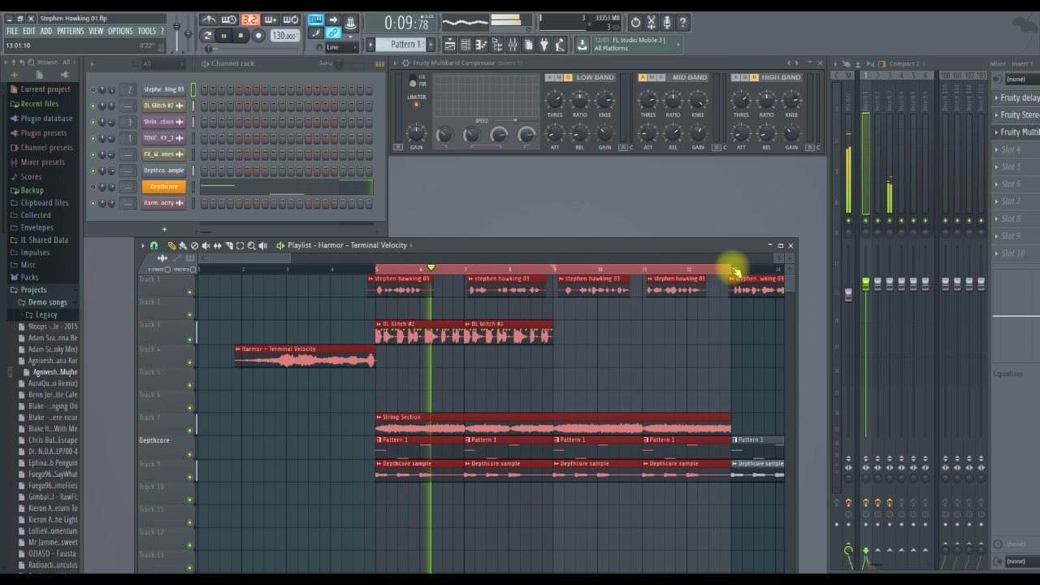
left_click(669, 357, "ctrl")
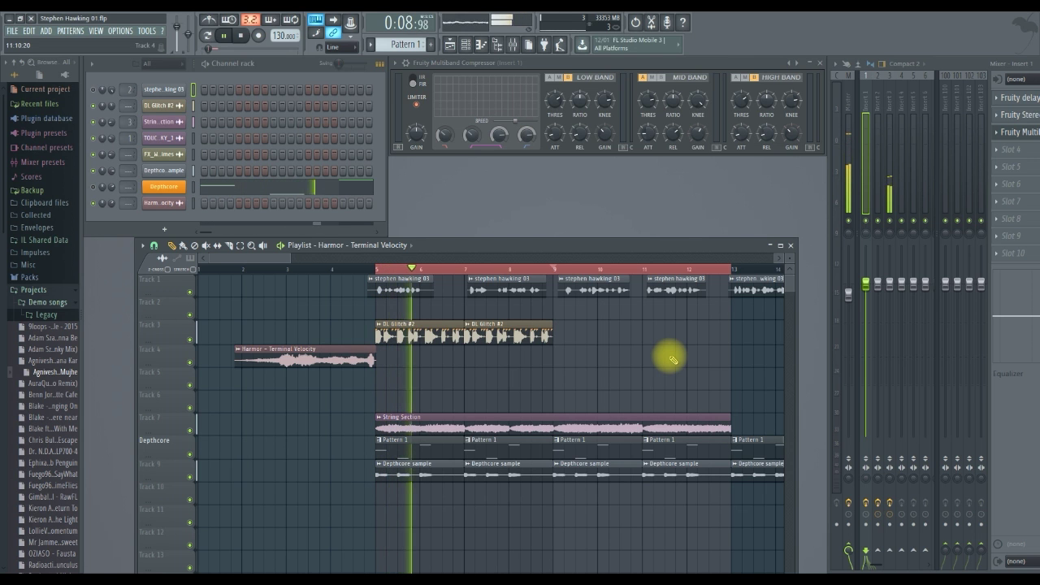
Move the first TOUCH THE SKY_1 clip on Track 6 to start at bar 5.
left_click_drag(290, 258, 562, 280)
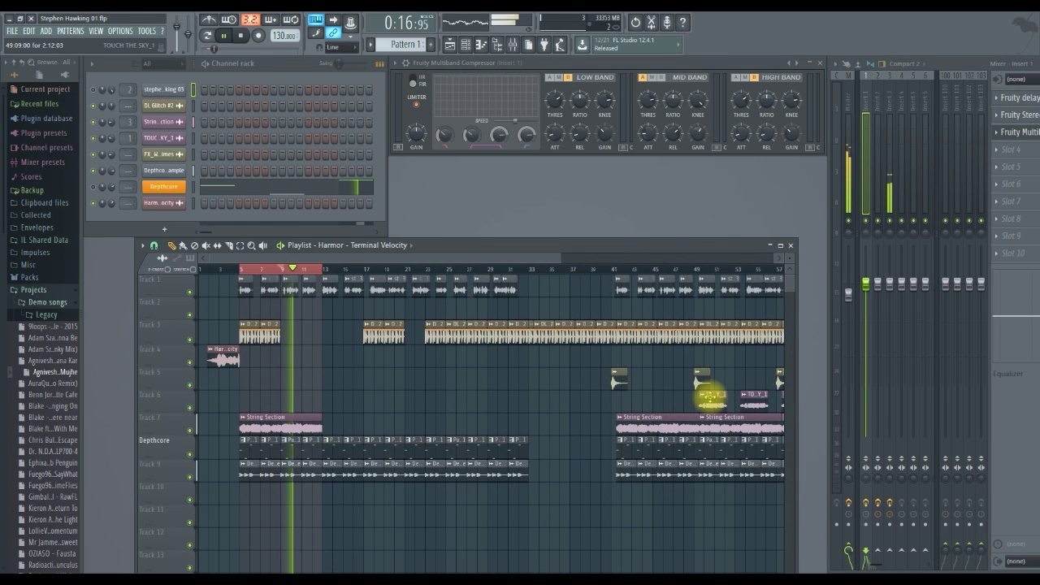
left_click_drag(687, 398, 280, 398)
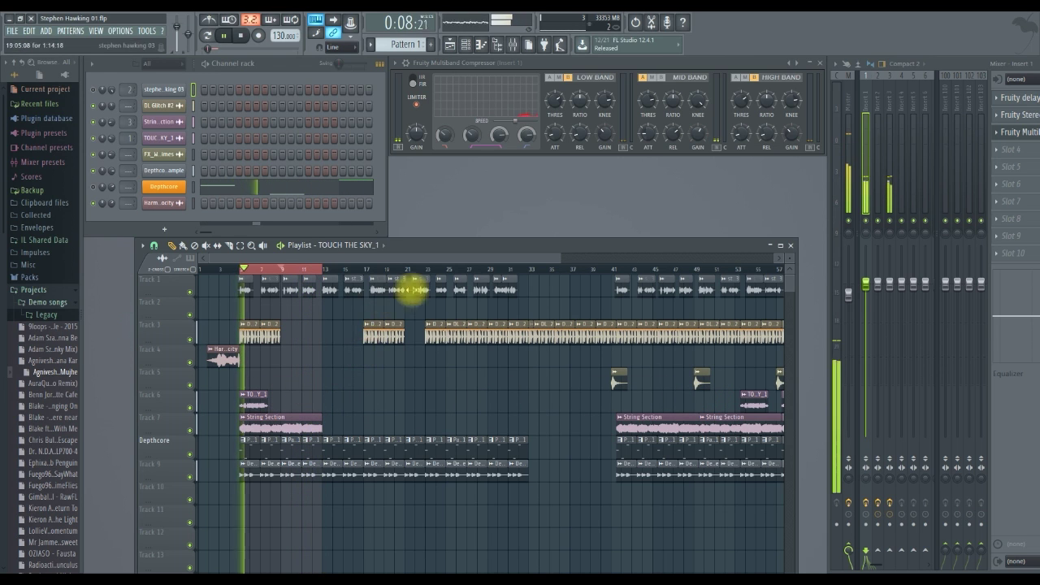
left_click_drag(560, 257, 328, 242)
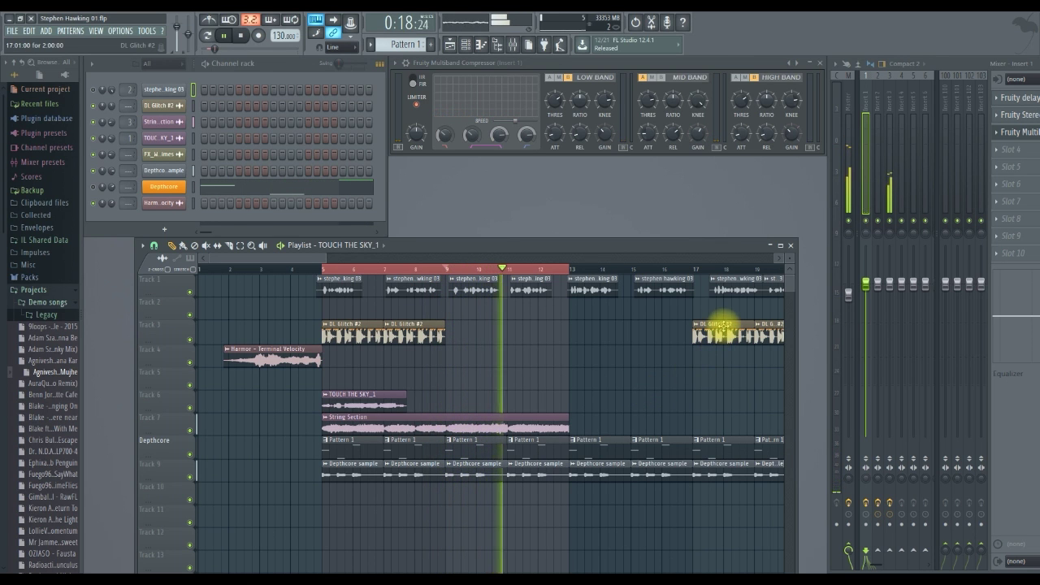
Move the next two DL Glitch #2 clips on Track 3 to start at bars 9 and 11, filling the loop.
left_click_drag(724, 325, 476, 324)
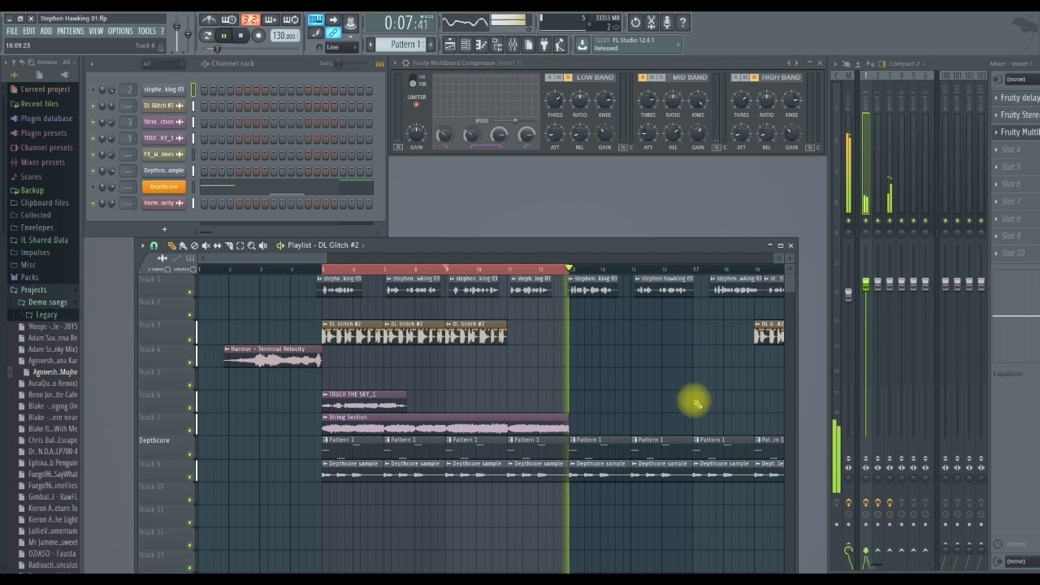
left_click_drag(766, 326, 529, 344)
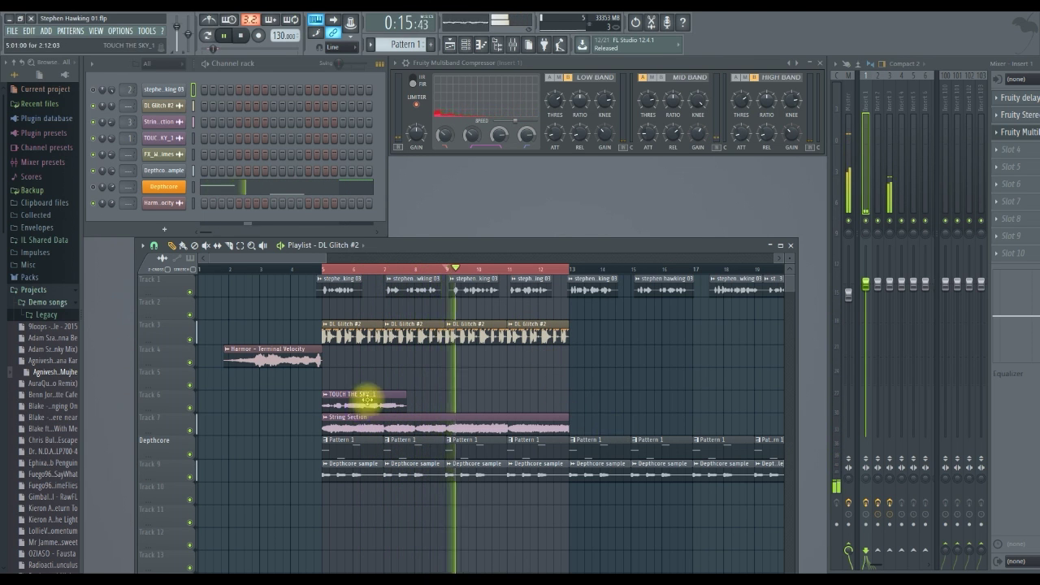
Try a full-length TOUCH THE SKY_1 clip on Track 6, taken from its sample settings and placed directly after the first clip.
left_click(165, 397)
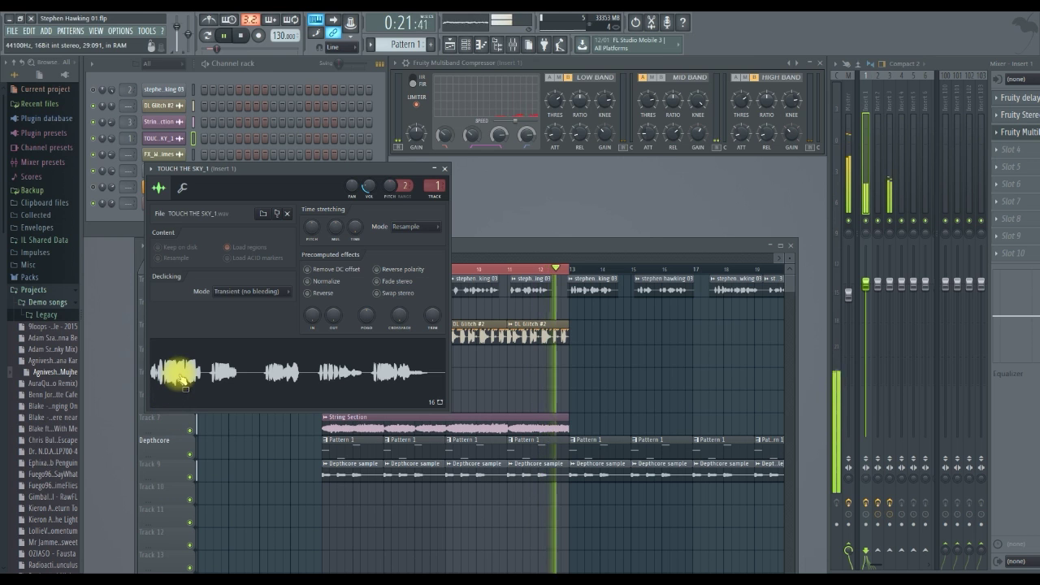
left_click_drag(284, 170, 222, 110)
left_click_drag(133, 310, 477, 398)
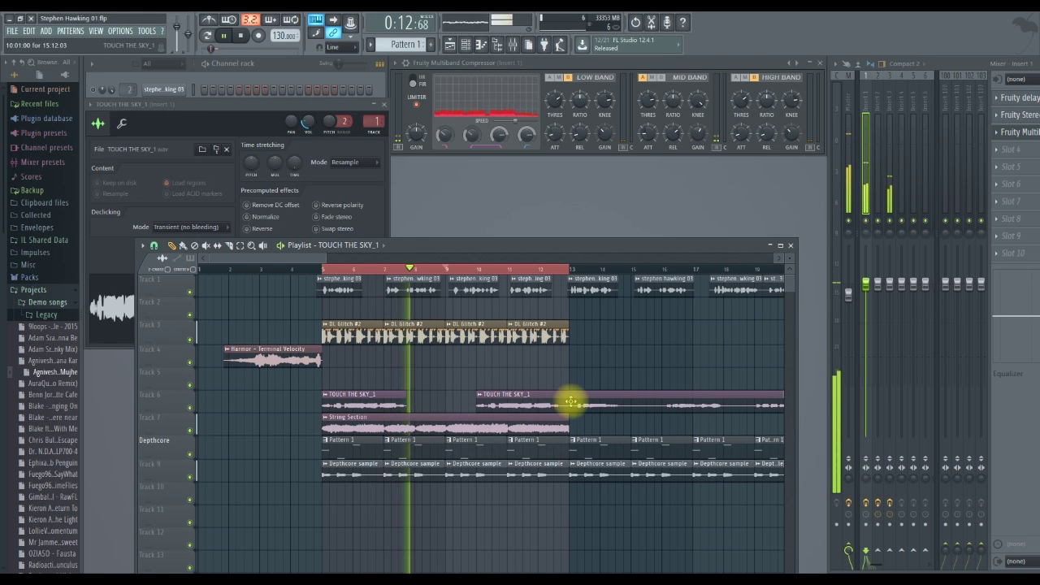
left_click_drag(587, 396, 521, 397)
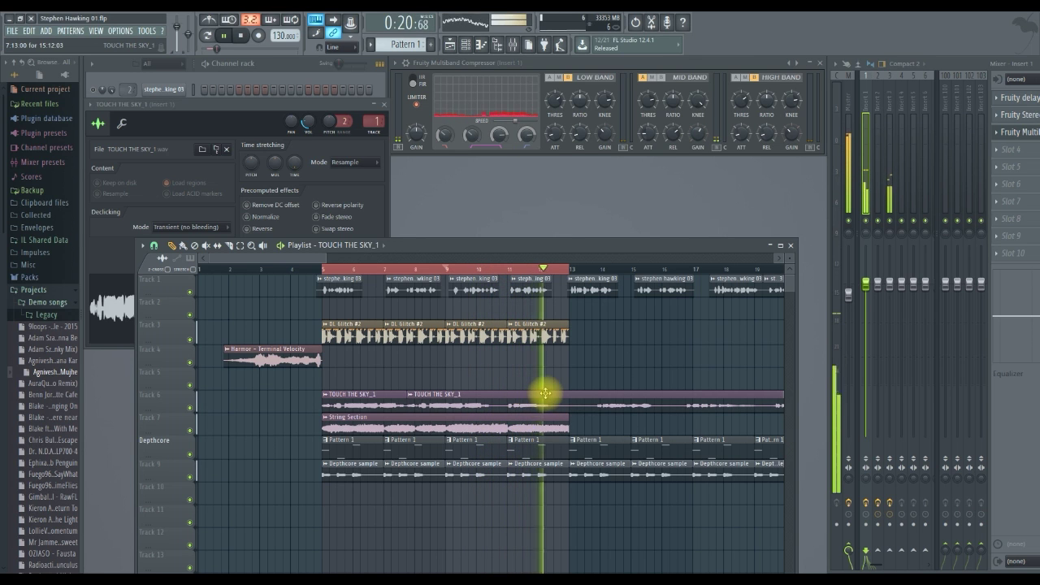
right_click(545, 394)
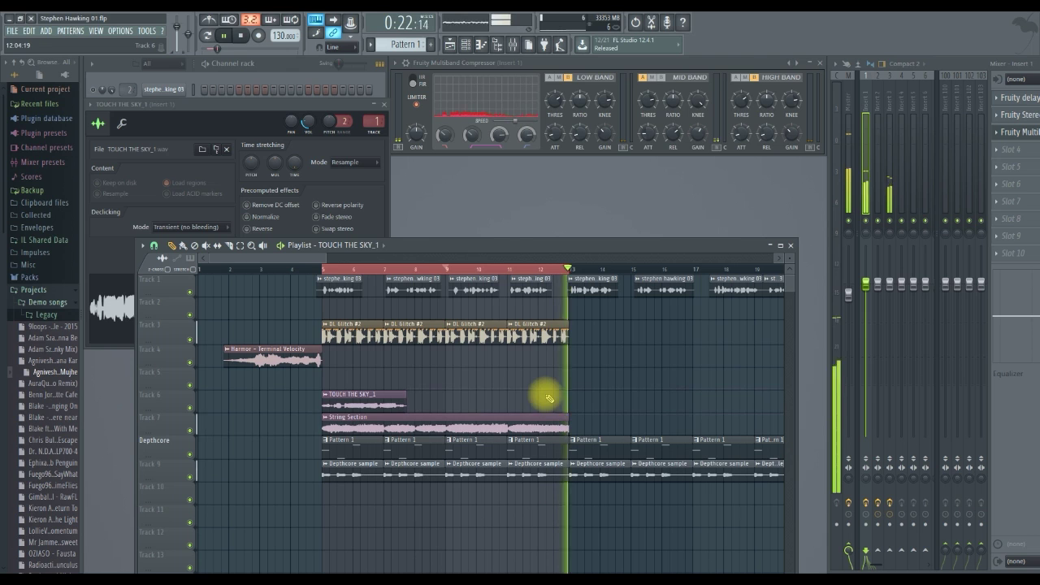
Add a second TOUCH THE SKY_1 clip on Track 6, trim it to about three bars and start it at bar 9.
left_click(475, 398)
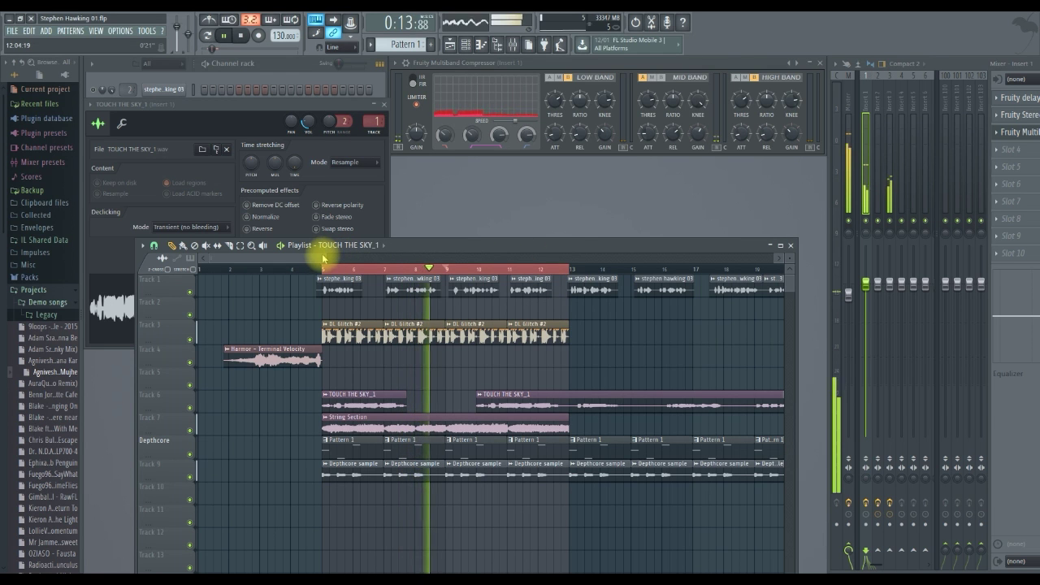
left_click_drag(325, 258, 423, 272)
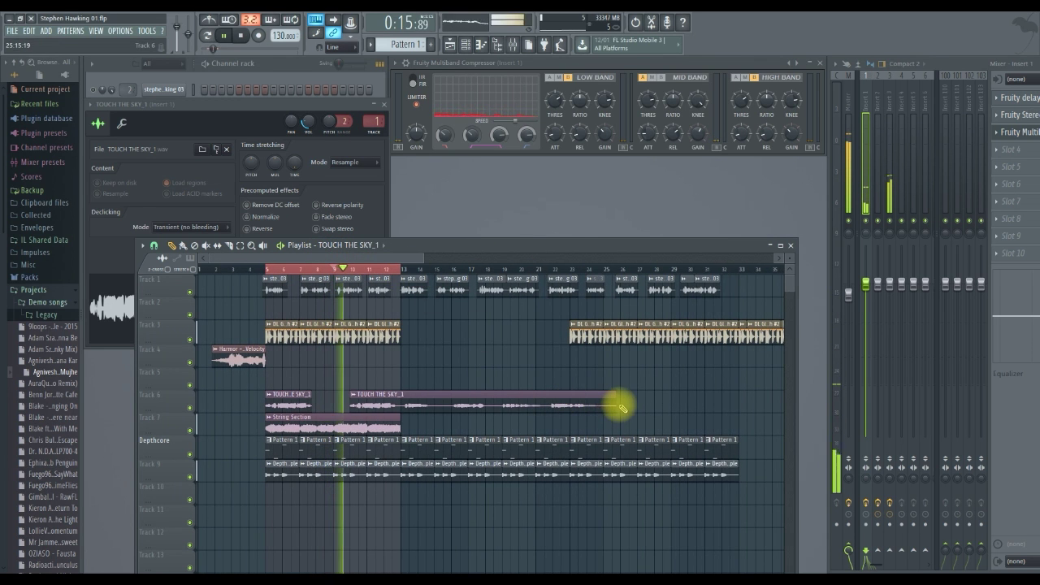
left_click_drag(615, 400, 395, 398)
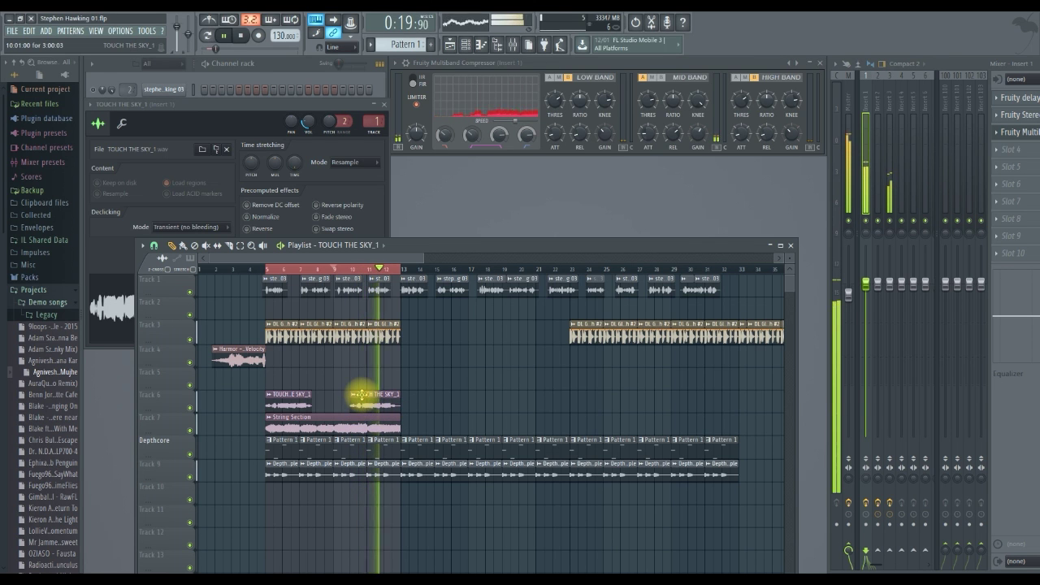
left_click_drag(362, 395, 348, 395)
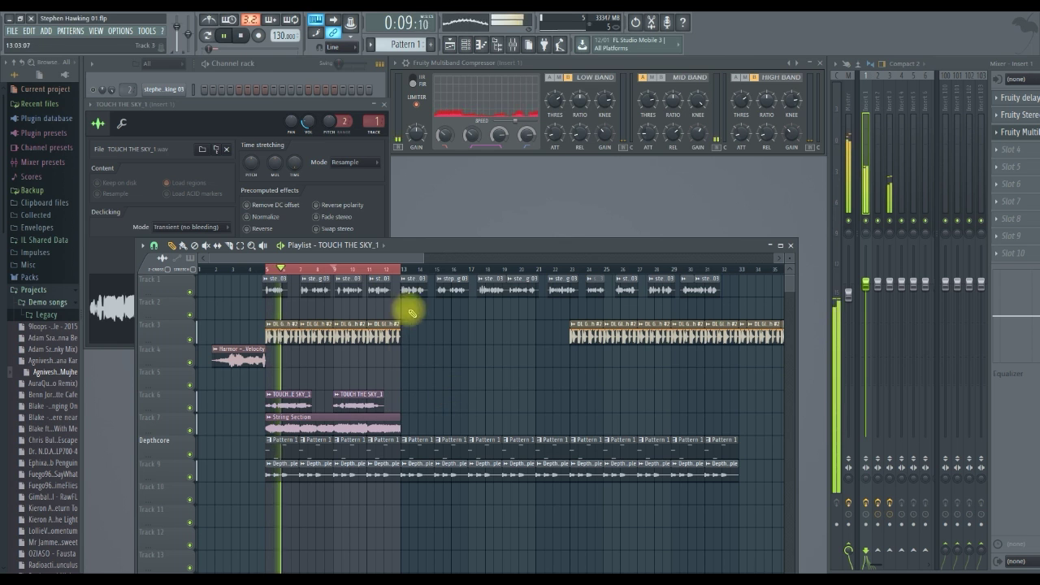
left_click_drag(395, 257, 288, 248)
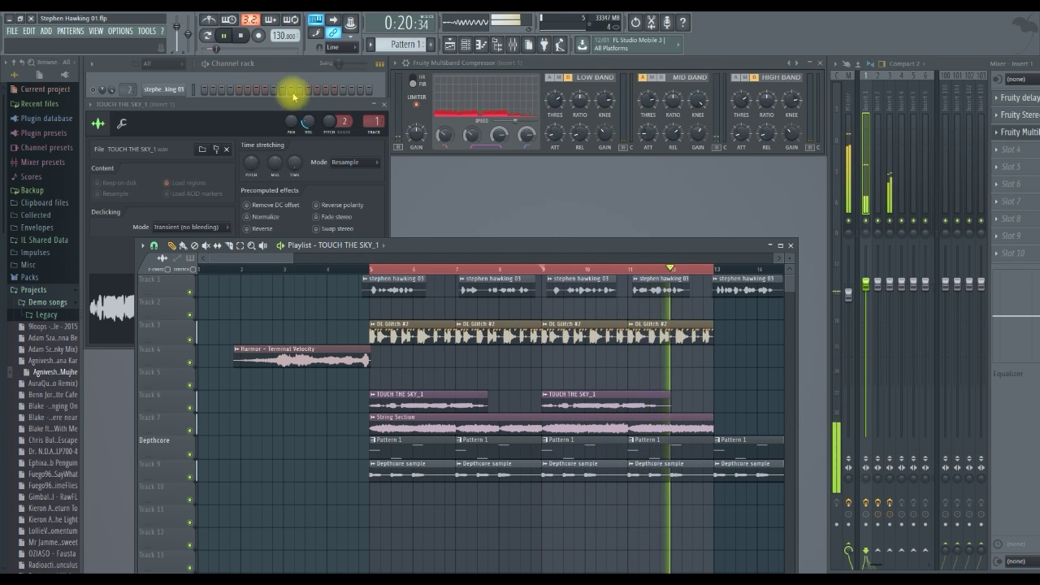
Close the TOUCH THE SKY_1 and Fruity Multiband Compressor windows and narrow the playlist to end around bar 14.
left_click(387, 108)
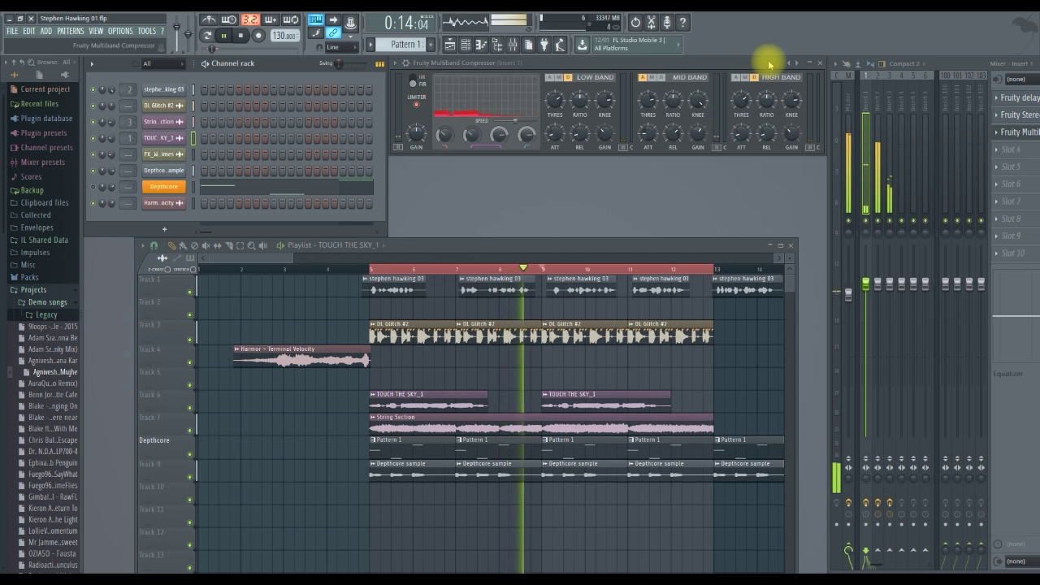
left_click_drag(750, 62, 656, 76)
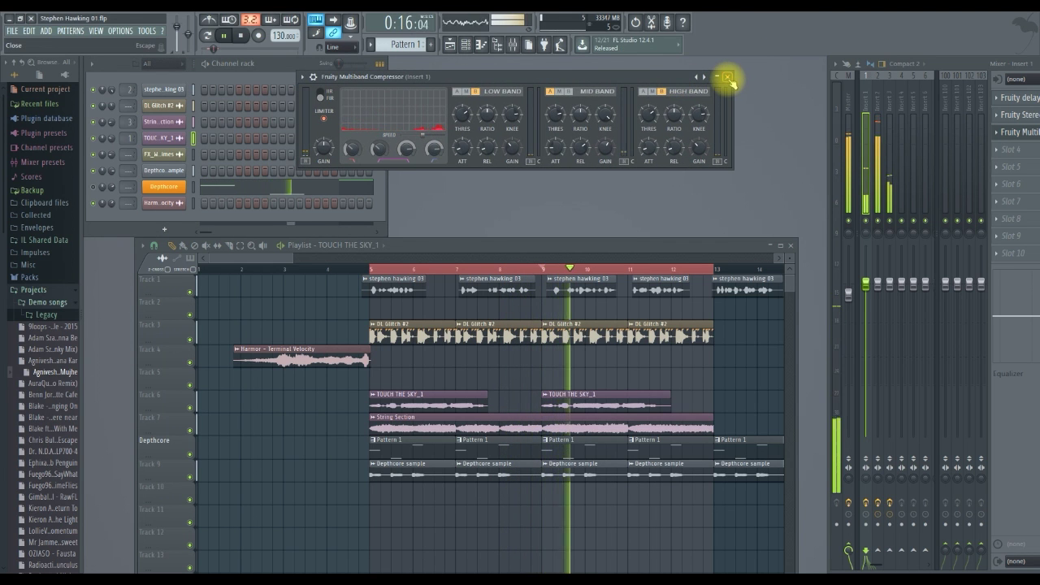
left_click(728, 77)
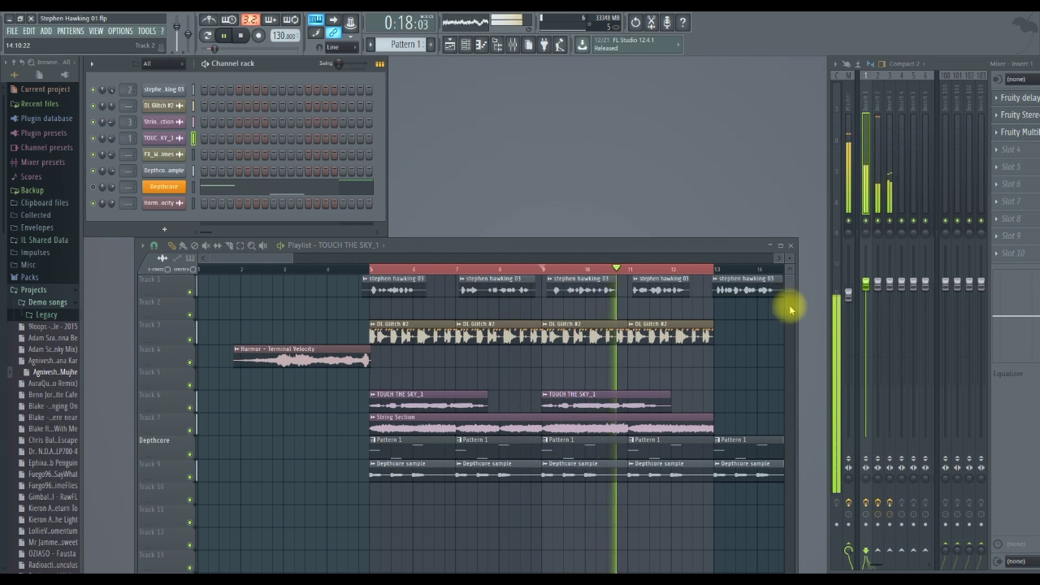
left_click_drag(798, 306, 647, 312)
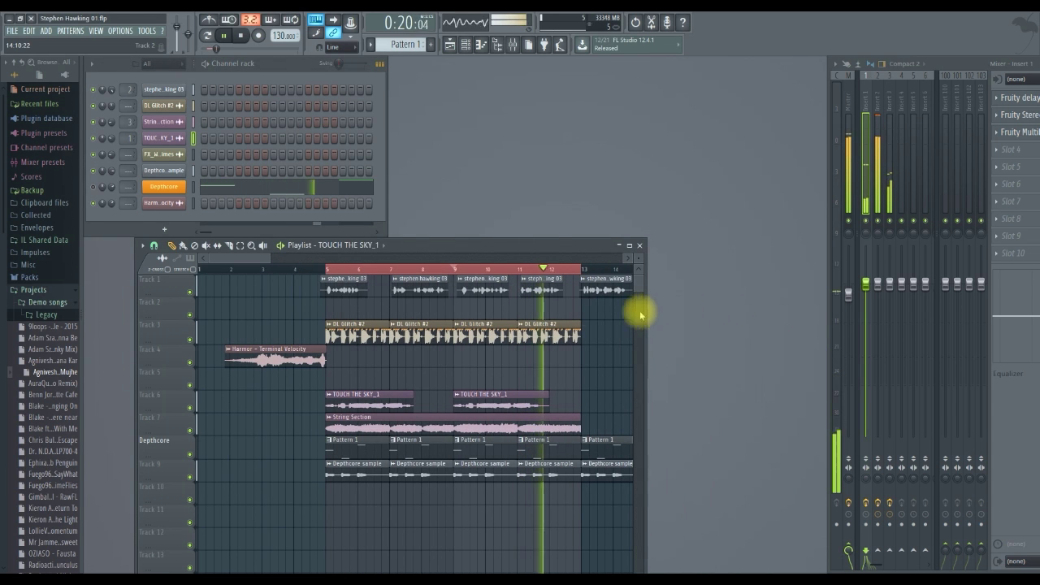
Mute every channel in the channel rack except stephen hawking 03.
left_click(93, 203)
left_click(93, 187)
left_click(94, 171)
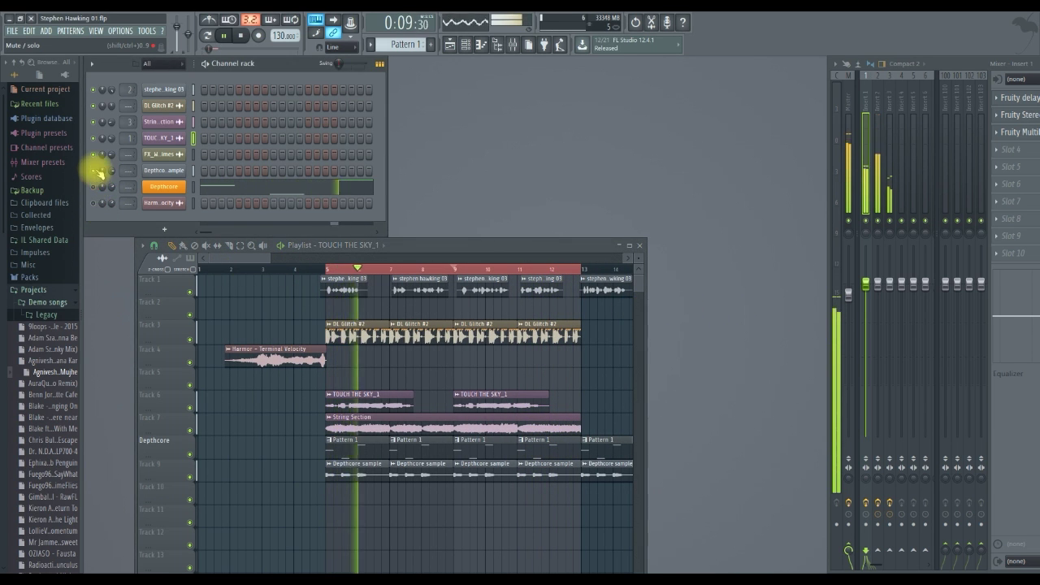
left_click(95, 154)
left_click(93, 138)
left_click(94, 122)
left_click(94, 107)
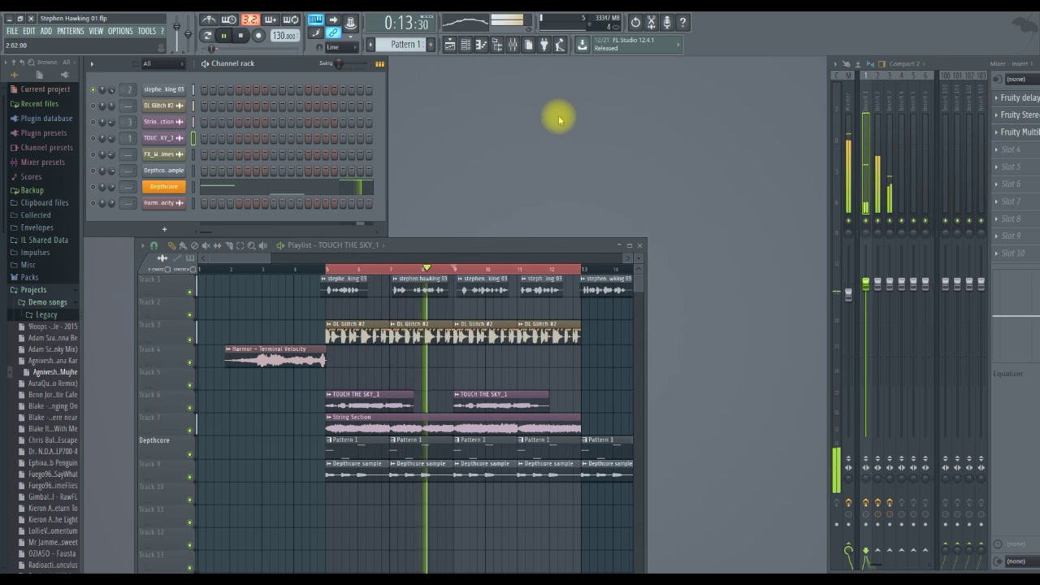
Bring the mixer's effect slots fully into view and open Fruity parametric EQ 2 on Insert 2 above the playlist.
left_click_drag(970, 62, 898, 58)
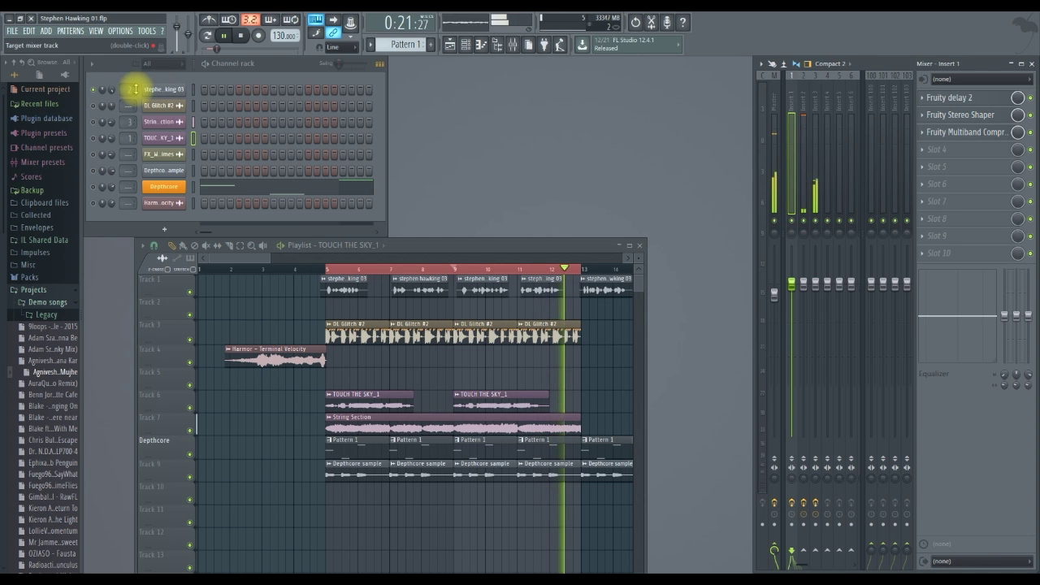
left_click(804, 103)
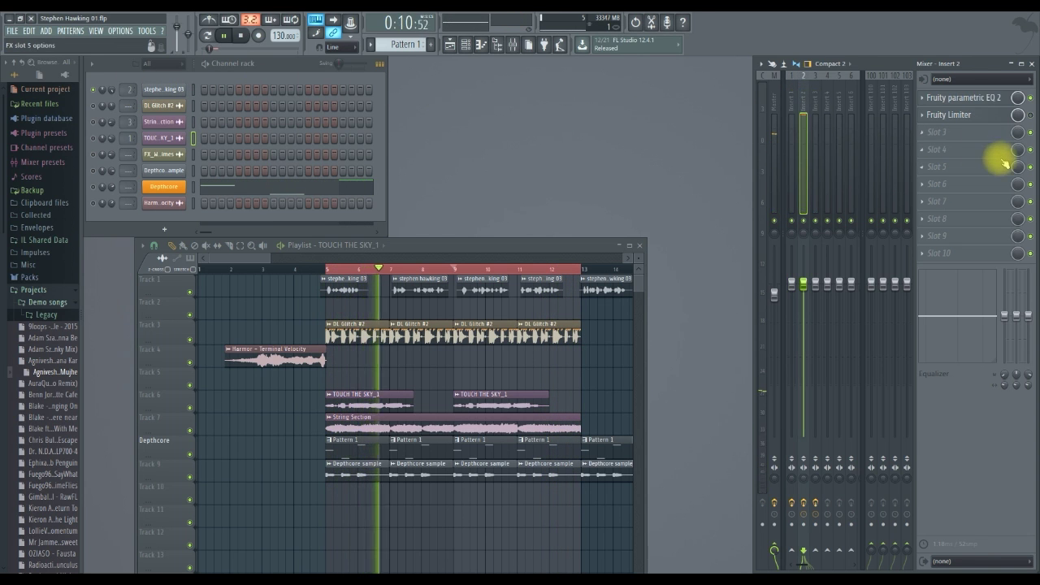
left_click(952, 97)
left_click_drag(700, 163, 637, 96)
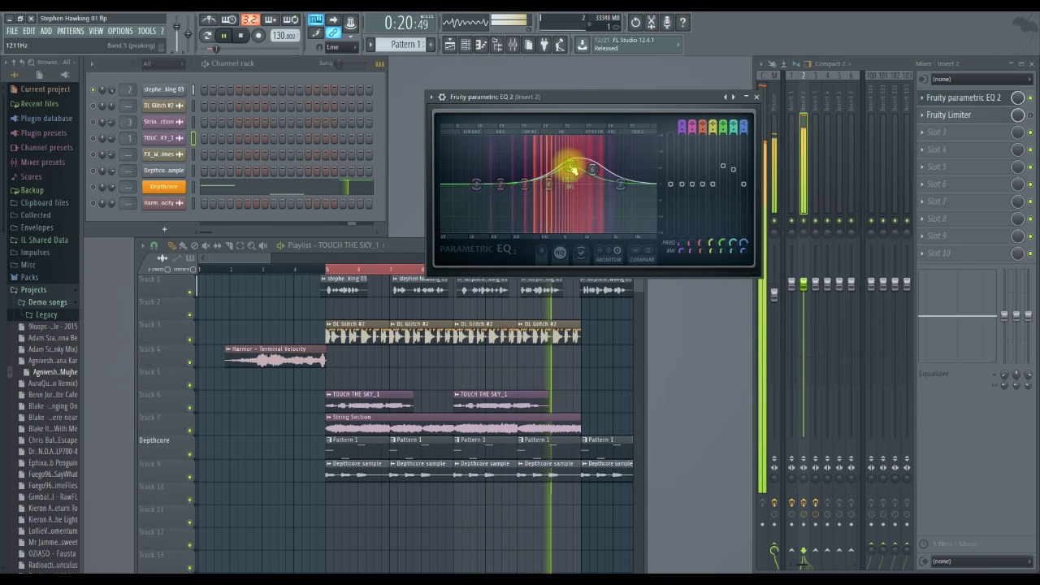
Try cutting EQ bands 5 and 6 and boosting band 2, and return to the boost on bands 5 and 6.
left_click_drag(573, 168, 594, 190)
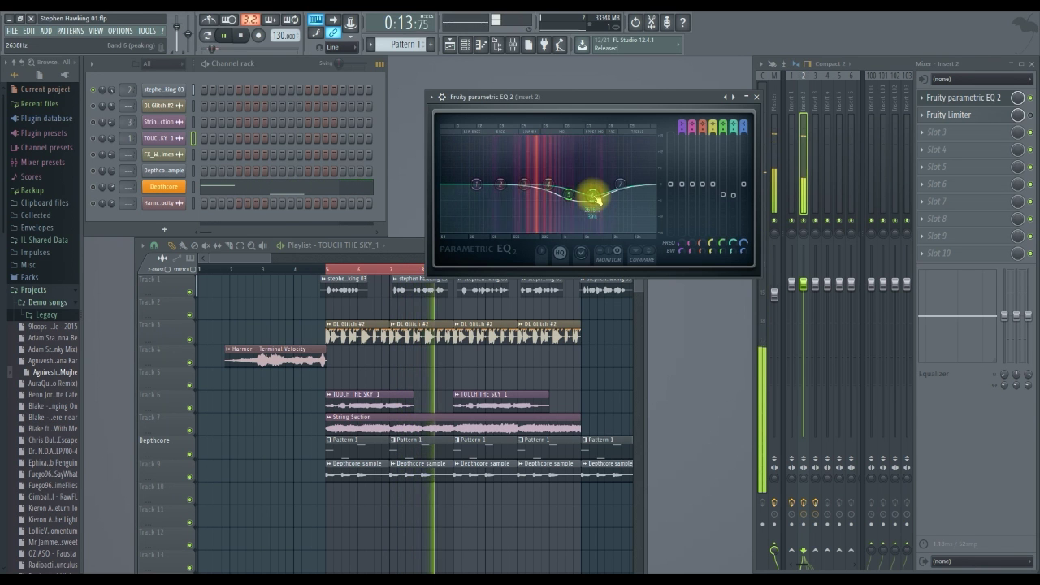
left_click_drag(513, 188, 501, 162)
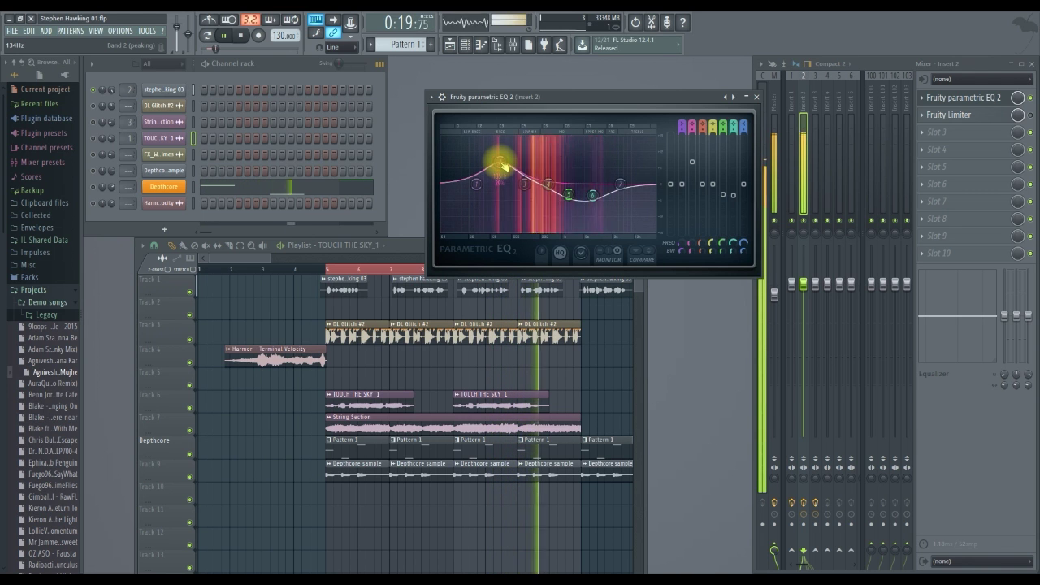
left_click_drag(501, 174, 502, 181)
left_click_drag(568, 194, 573, 173)
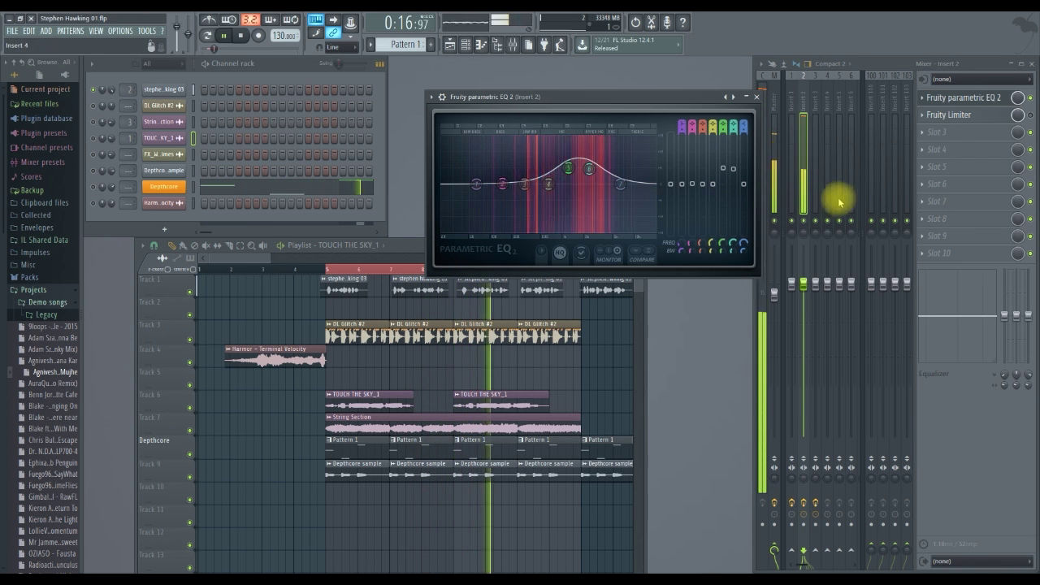
Try Fruity Delay 2 in slot 3 of Insert 2, adjusting its time and setting the offset to about 248 ms left.
left_click(926, 133)
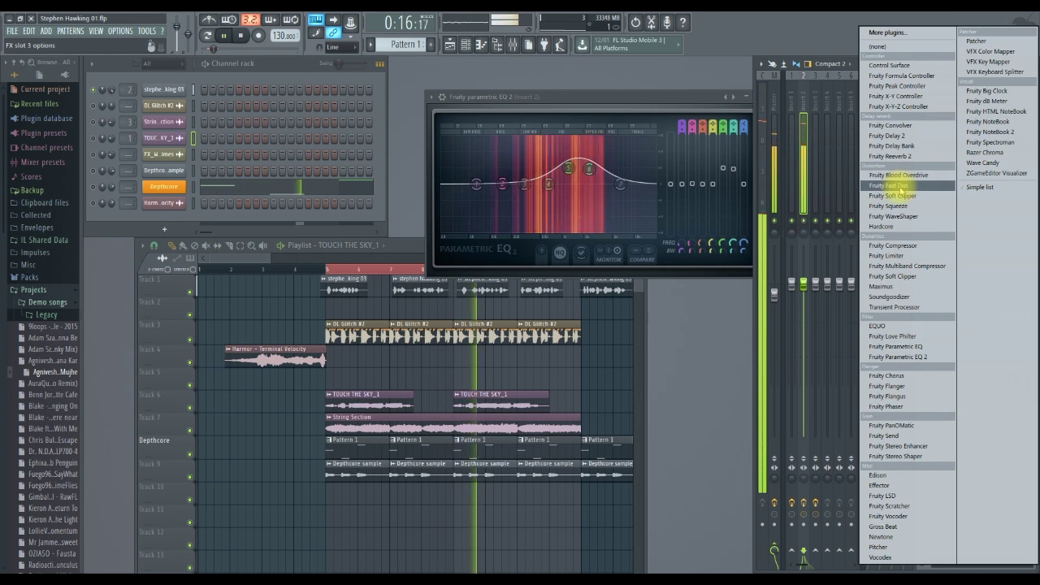
left_click(896, 137)
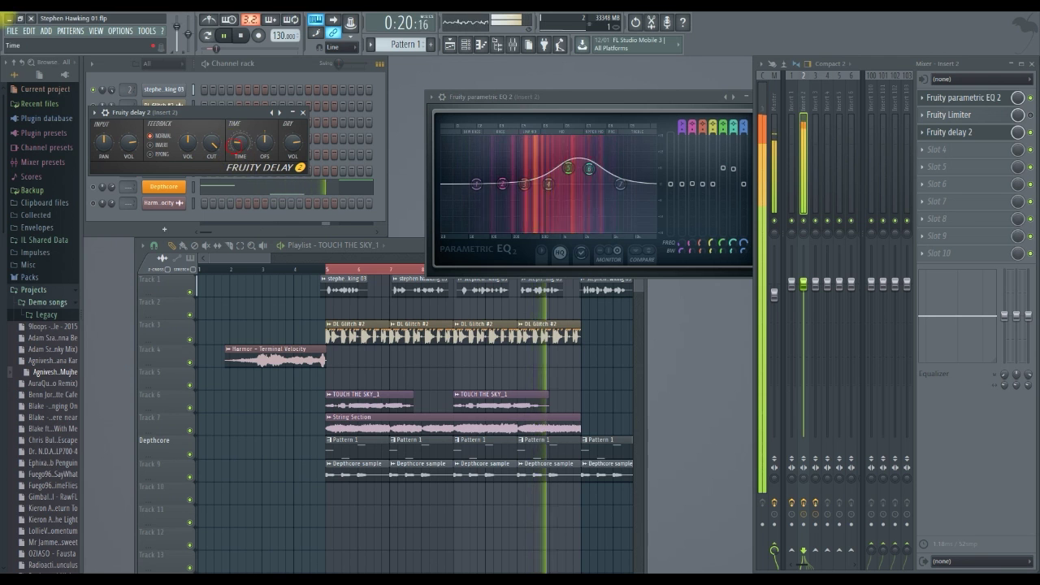
left_click_drag(265, 149, 265, 173)
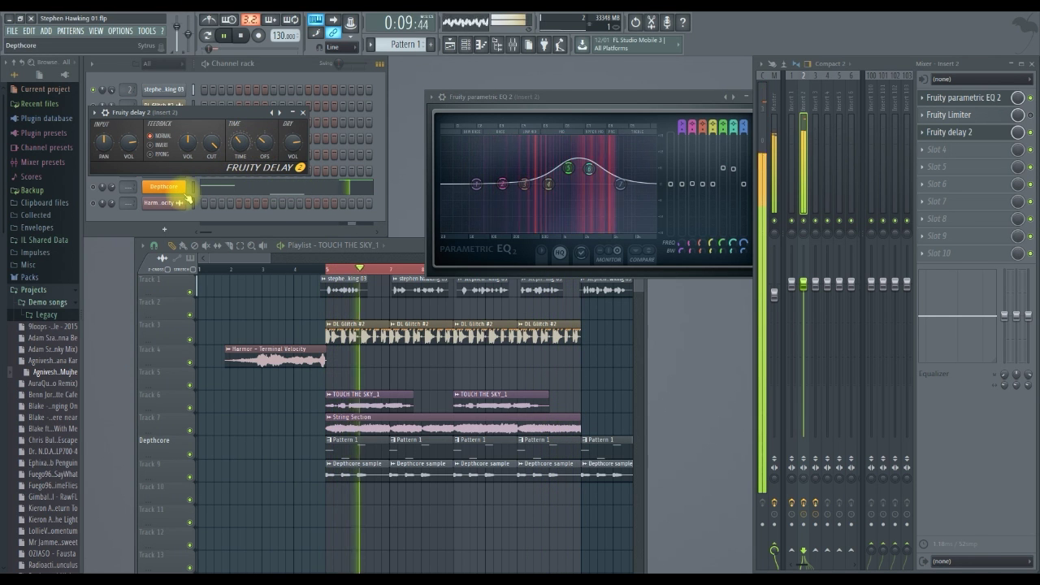
left_click_drag(263, 143, 262, 168)
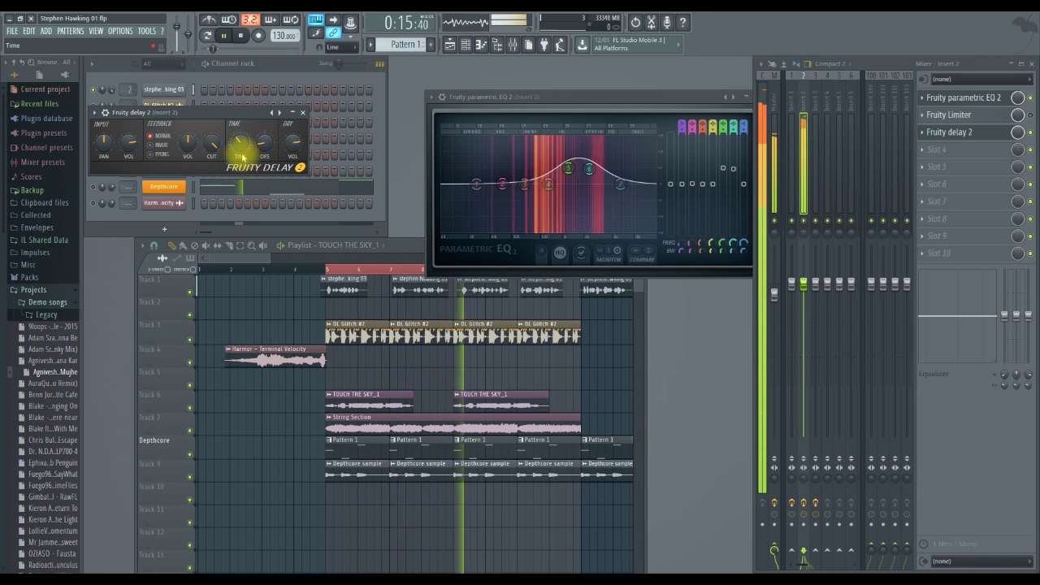
left_click_drag(238, 144, 238, 154)
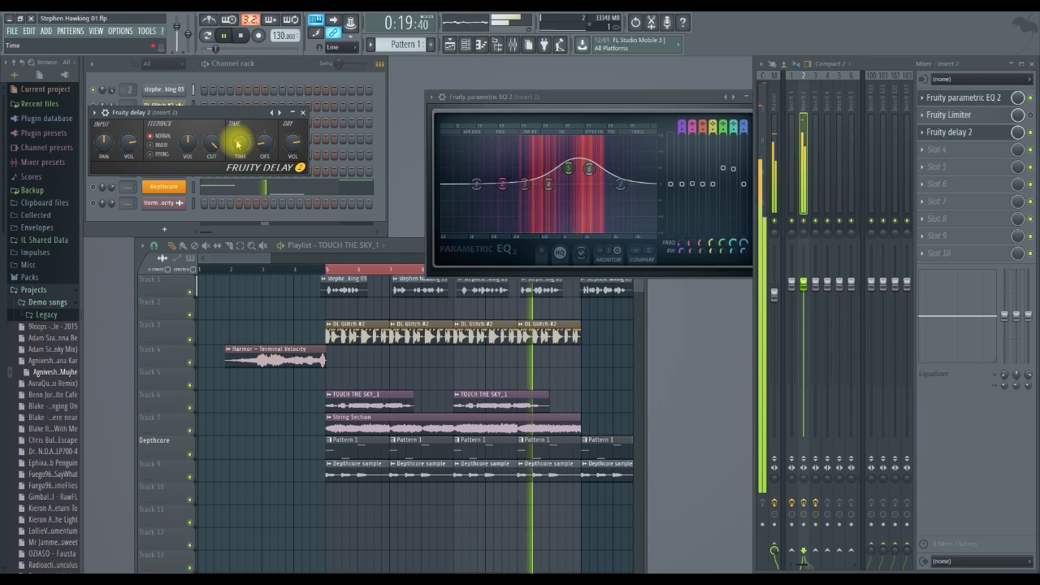
left_click_drag(263, 143, 263, 149)
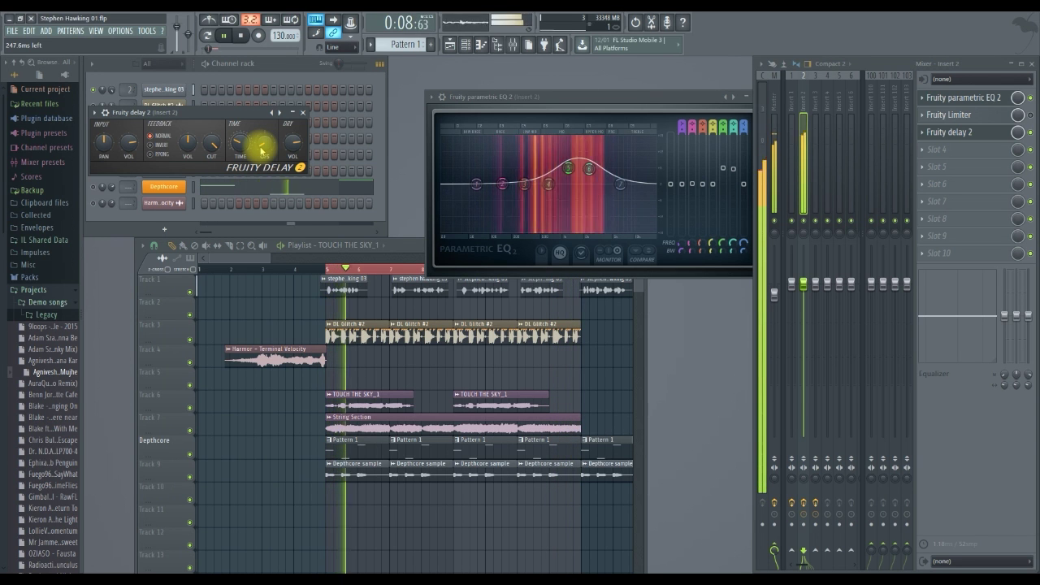
left_click(307, 116)
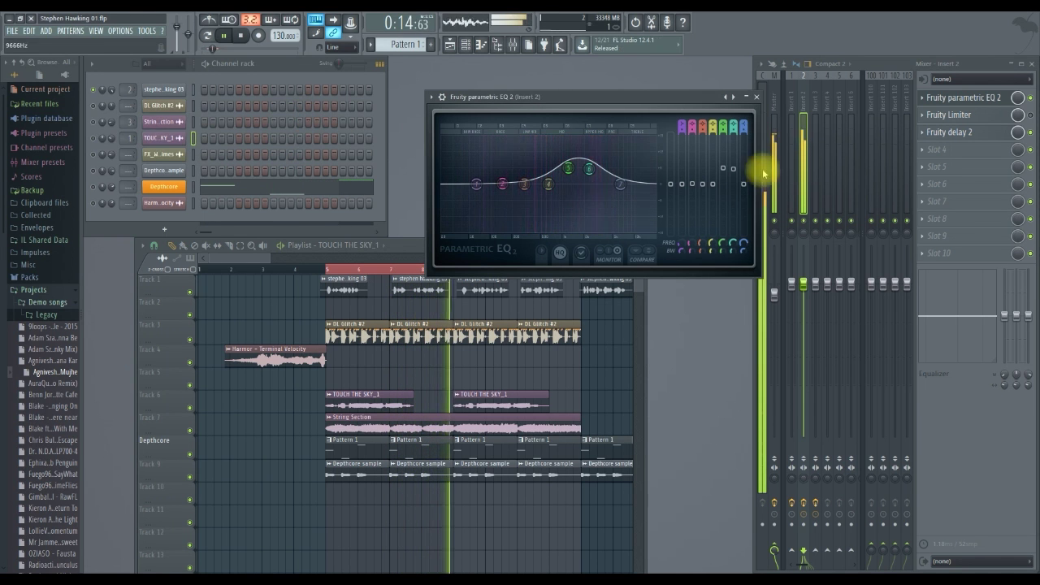
Replace the delay in slot 3 of Insert 2 with Fruity Phaser and load its Weird effect preset.
left_click(923, 133)
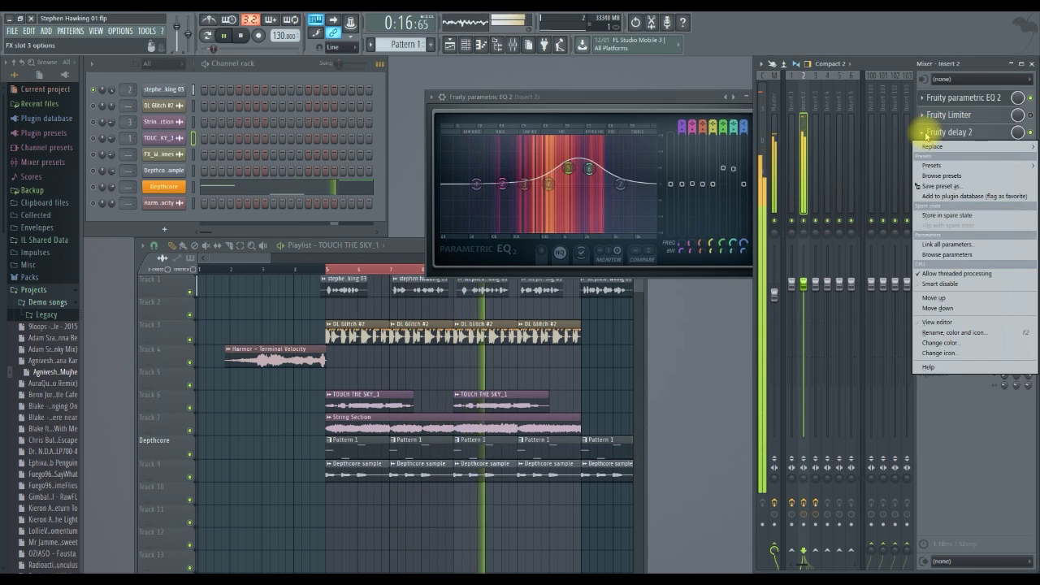
mouse_move(936, 148)
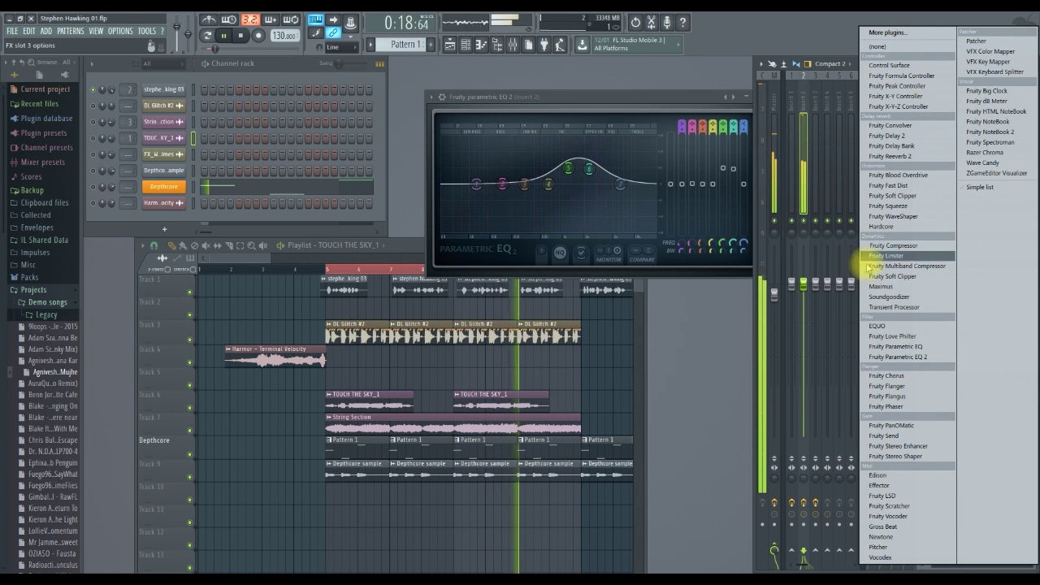
left_click(891, 406)
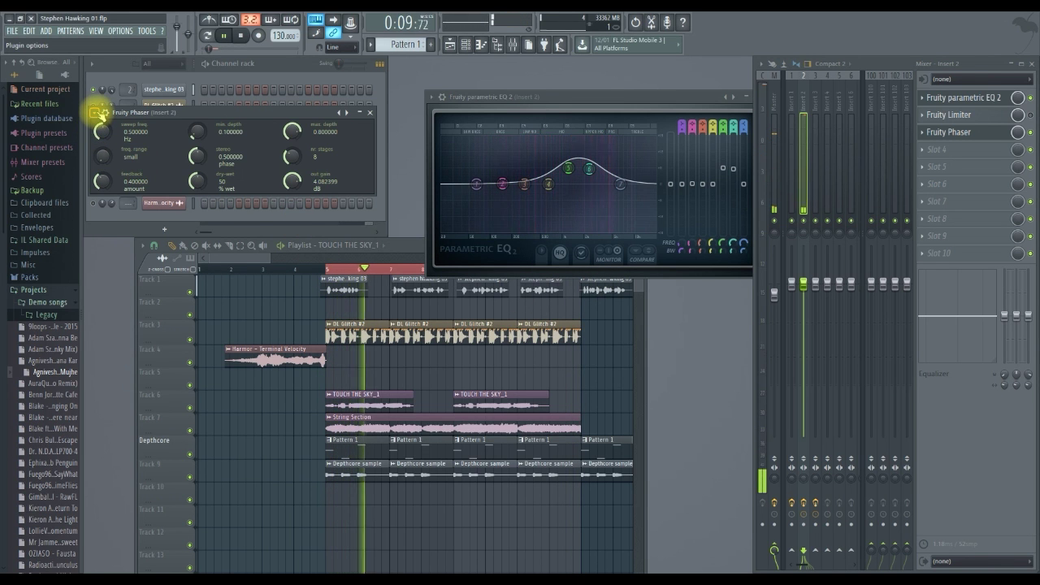
left_click(95, 112)
mouse_move(106, 143)
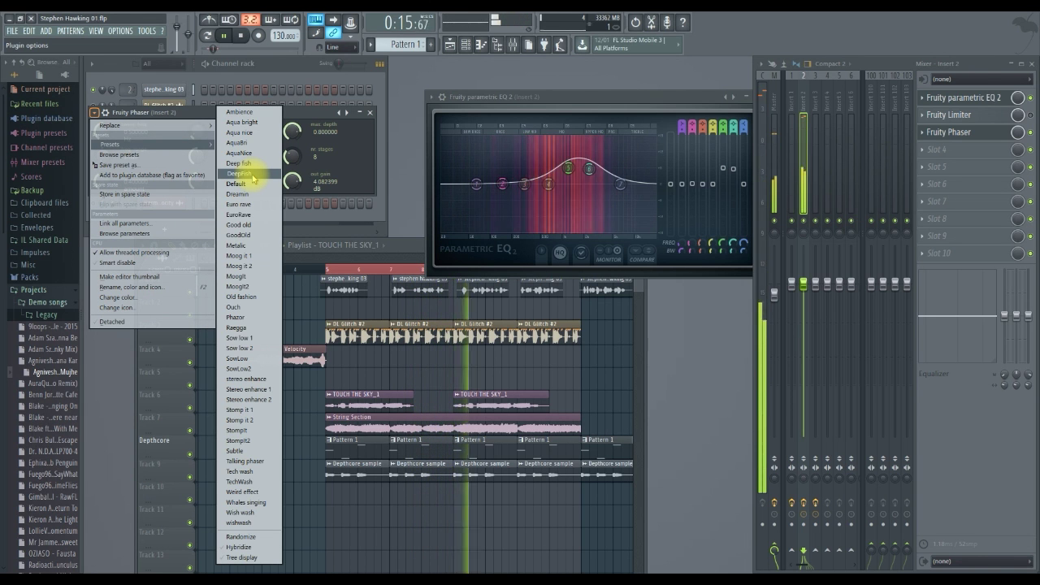
left_click(260, 492)
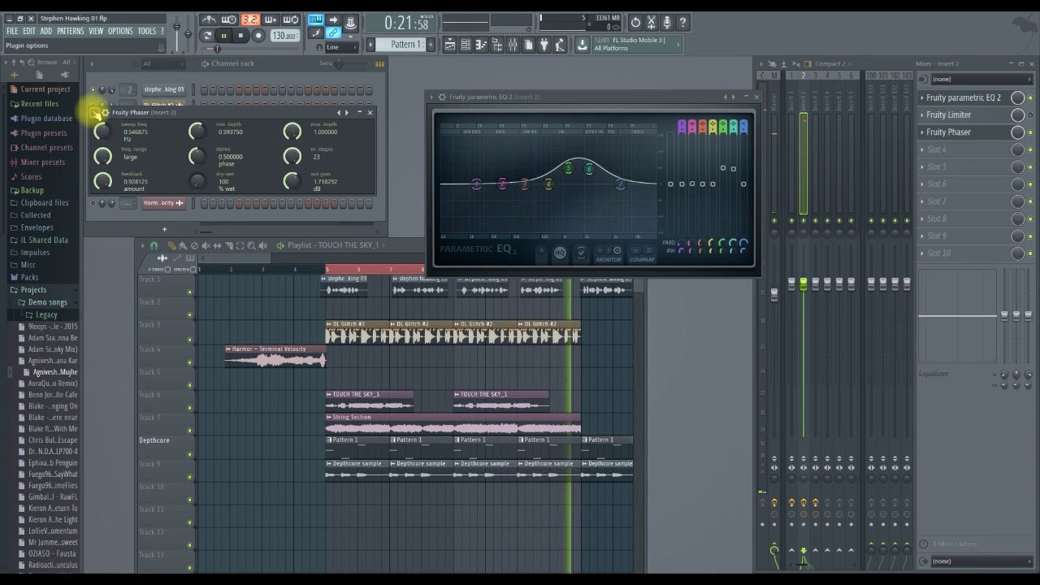
Load the Deep fish preset into Fruity Phaser on Insert 2.
left_click(95, 112)
left_click(110, 145)
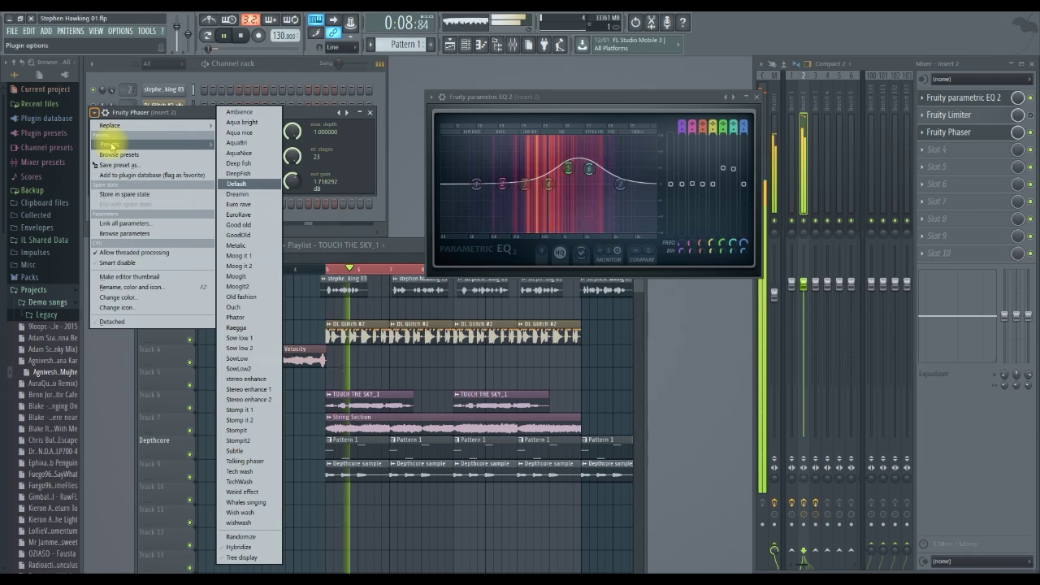
left_click(253, 166)
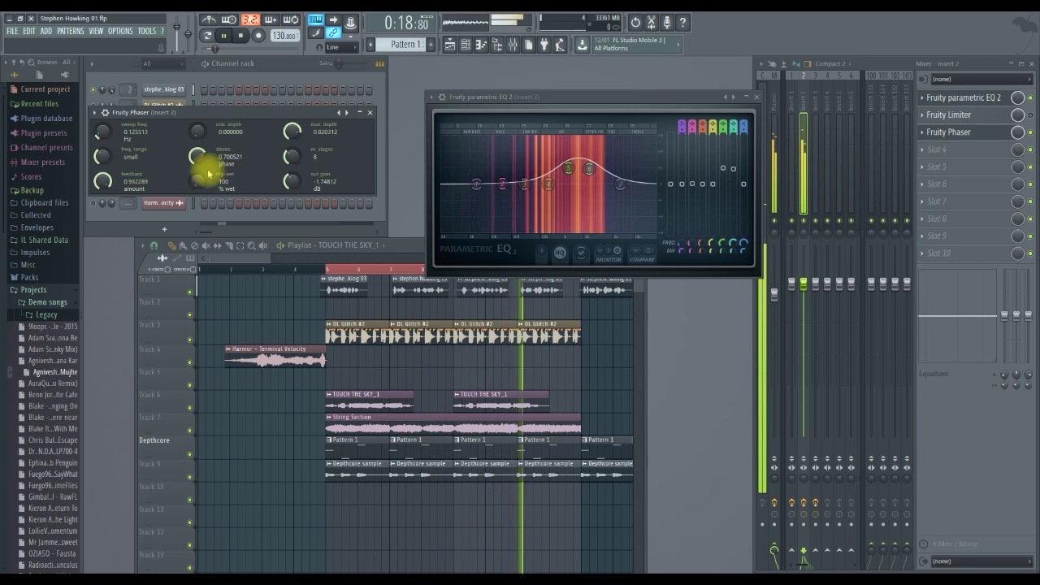
Place the Fruity Phaser window over the playlist and raise the parametric EQ 2 window so both stay visible together.
left_click_drag(229, 114, 583, 311)
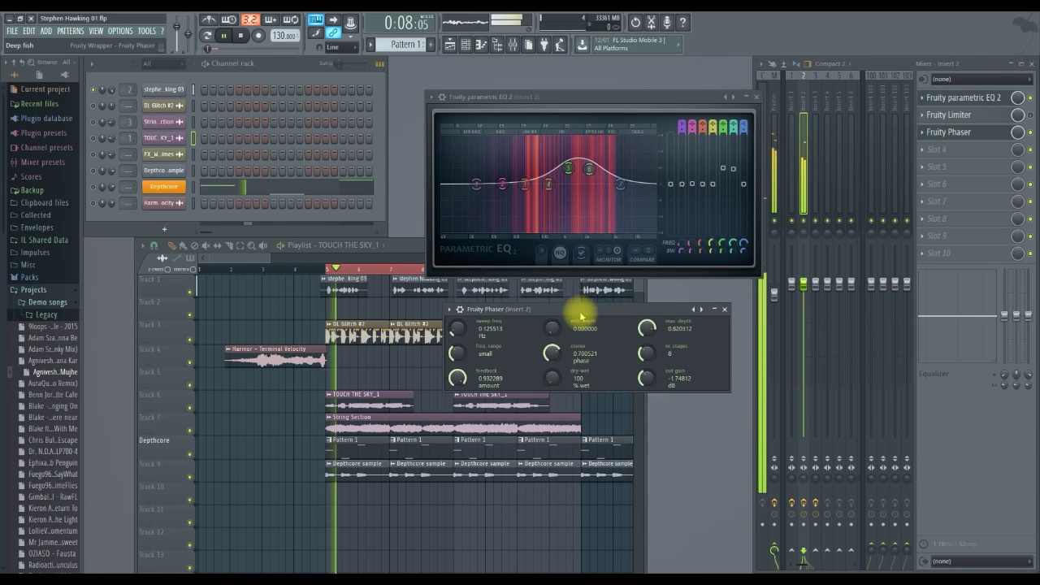
left_click(632, 98)
left_click_drag(633, 98, 622, 64)
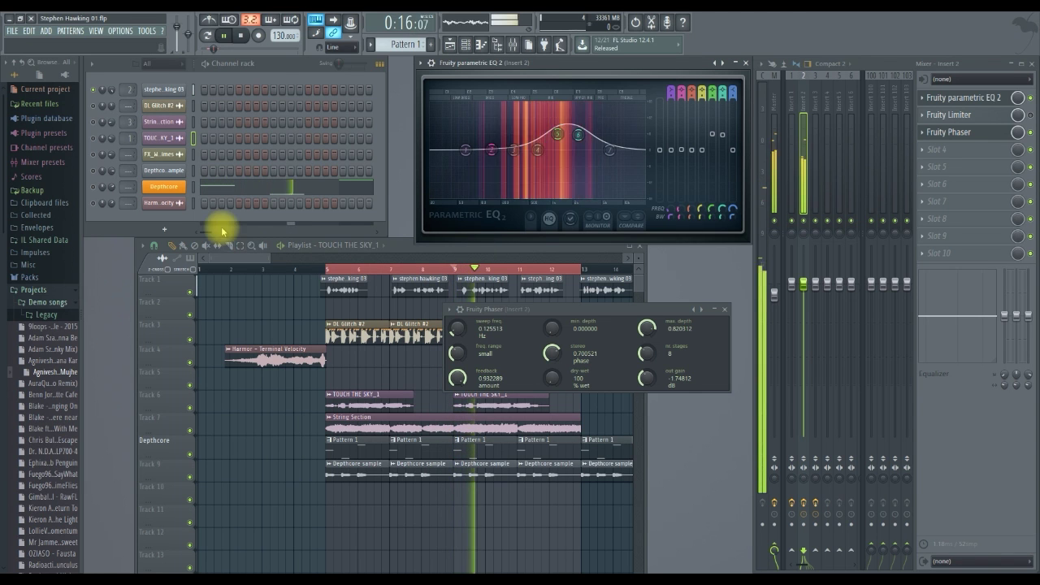
Unmute the silenced channels in the channel rack to hear the full mix and close the Fruity Phaser window.
left_click(93, 105)
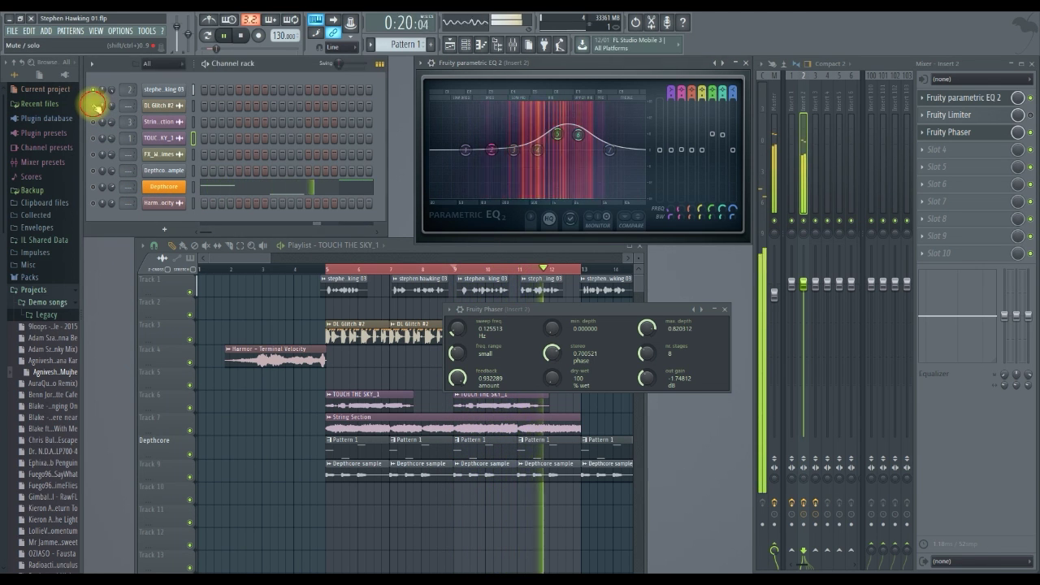
left_click(93, 122)
left_click(93, 139)
left_click(93, 156)
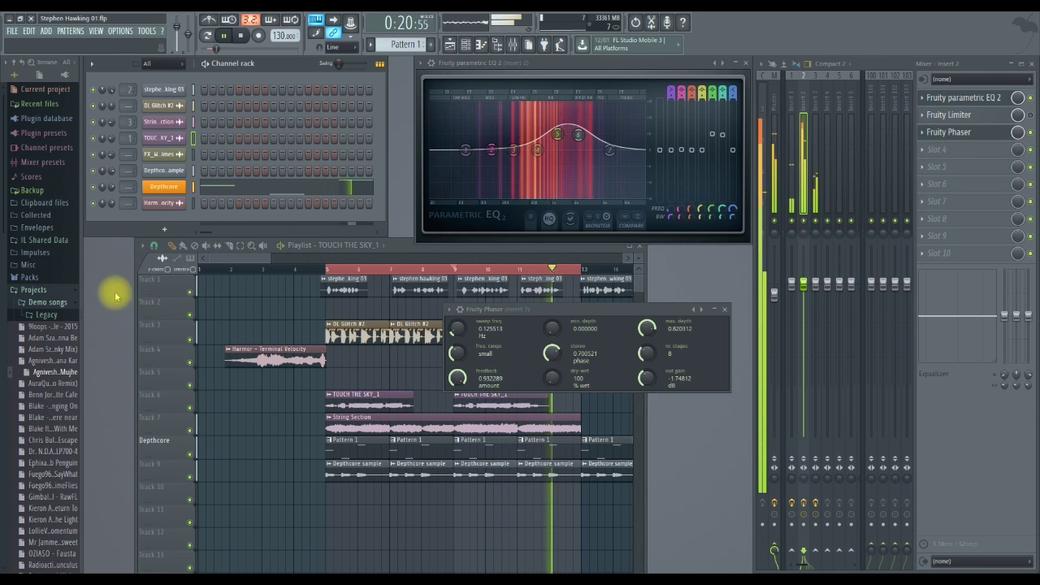
left_click(724, 309)
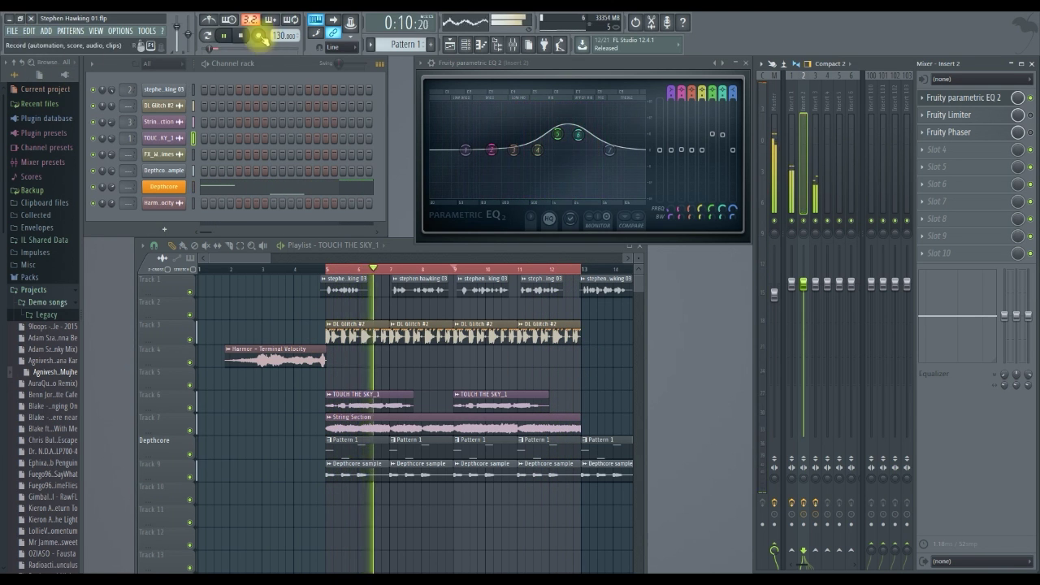
Pause the song and set up its export as a wave file named Stephen Hawking 02 in the Speaking clock folder.
left_click(223, 35)
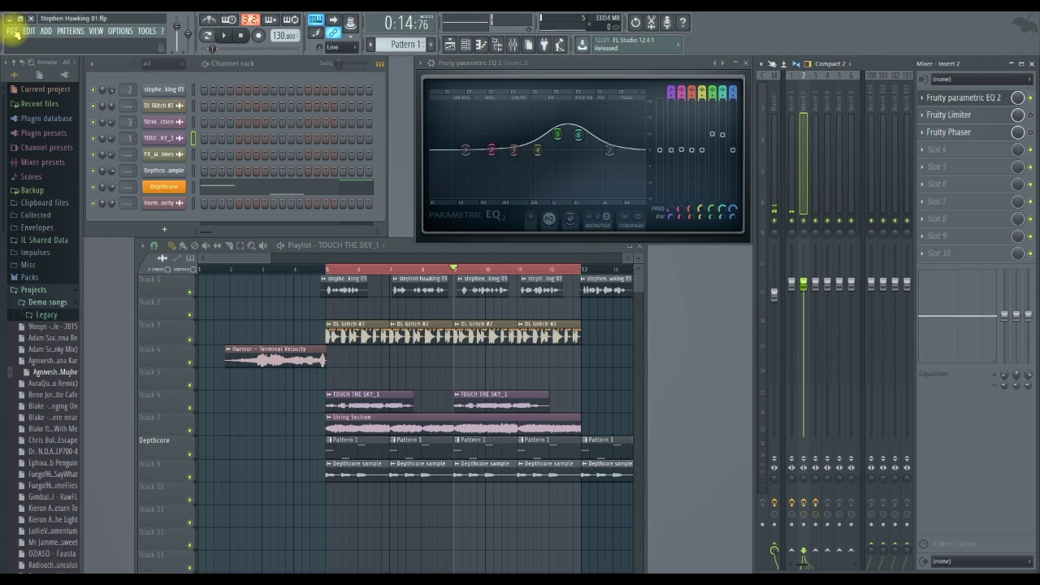
left_click(11, 30)
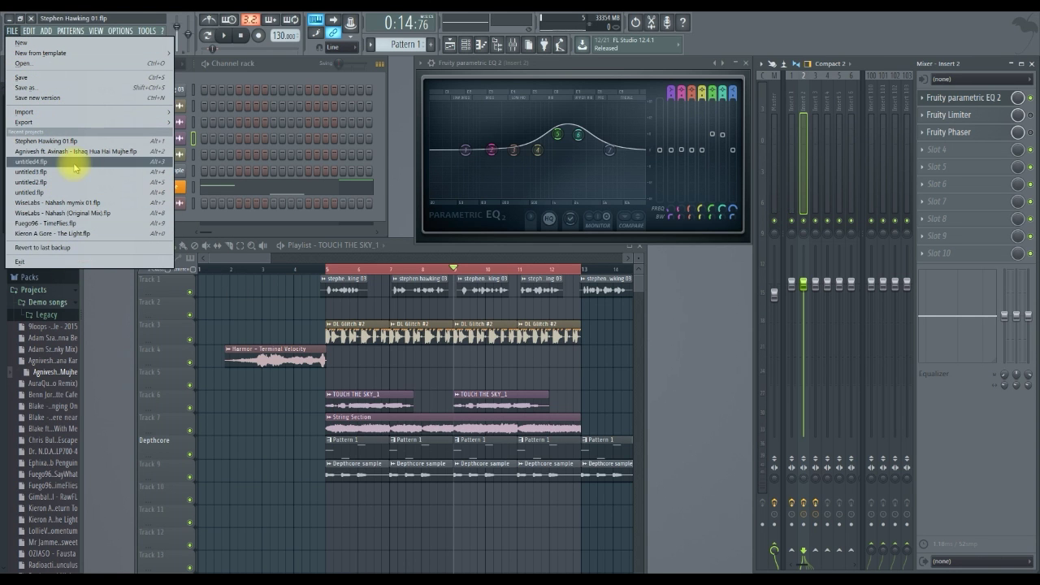
mouse_move(59, 121)
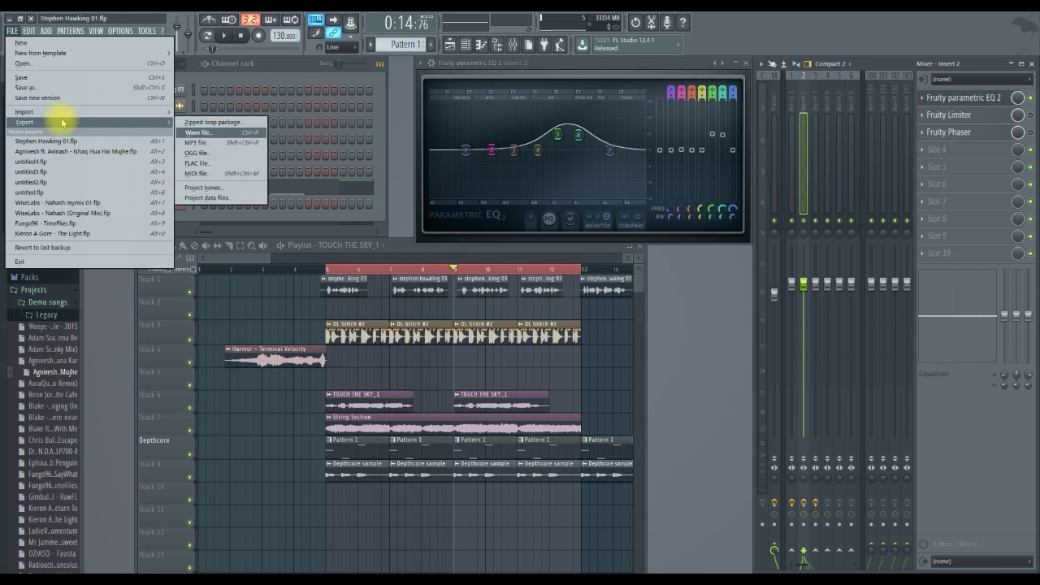
left_click(200, 134)
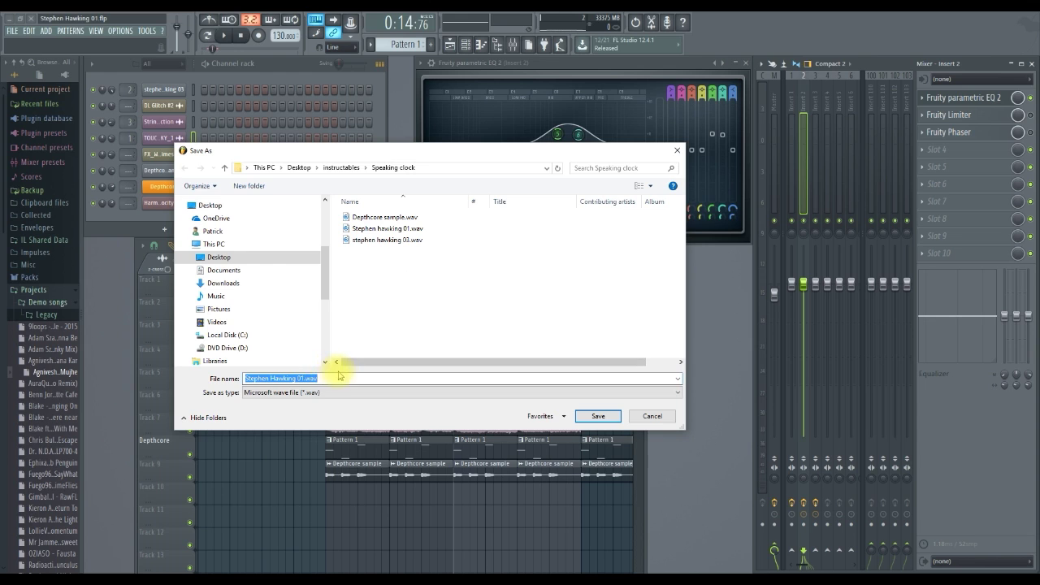
key("BackSpace")
key("BackSpace")
key("BackSpace")
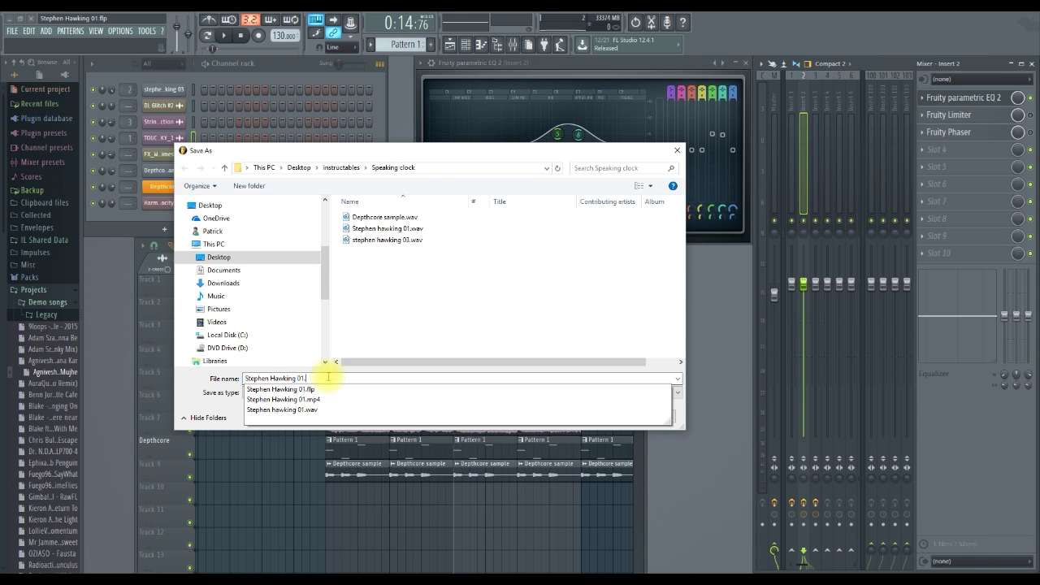
key("BackSpace")
type("2")
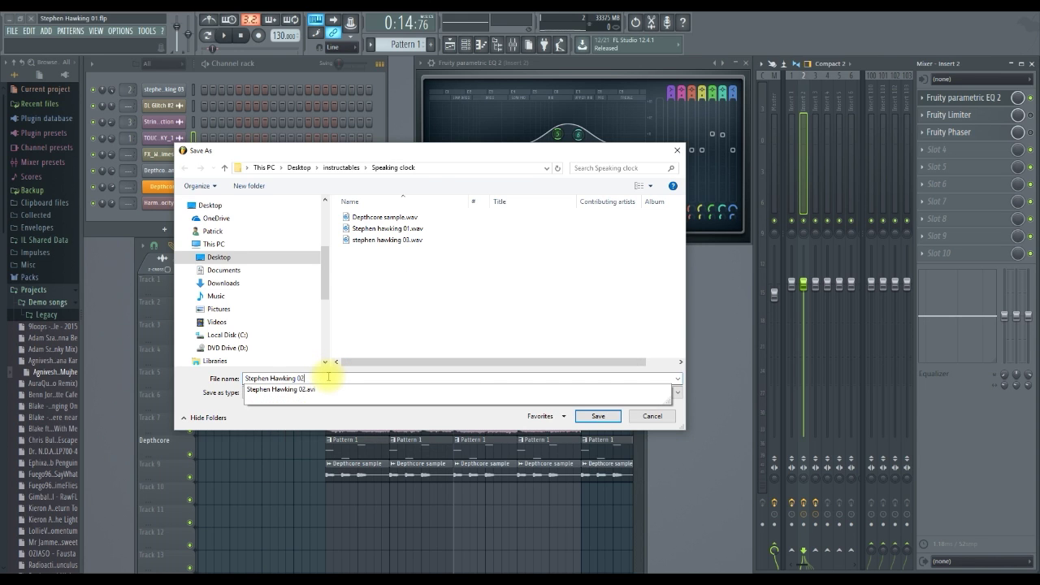
left_click(599, 416)
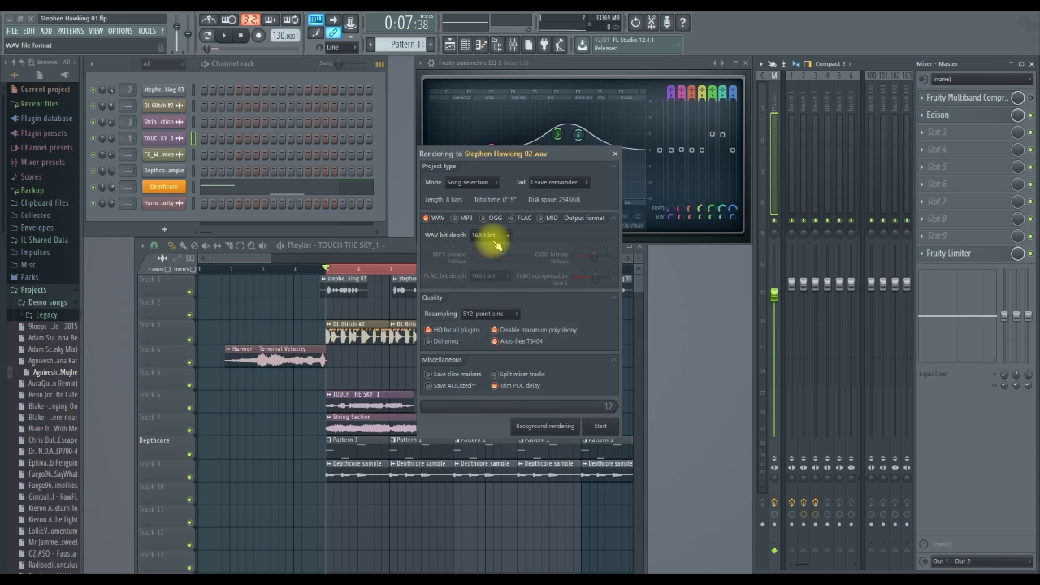
Keep the WAV bit depth at 16Bit int and render the song selection to the wave file.
left_click(508, 237)
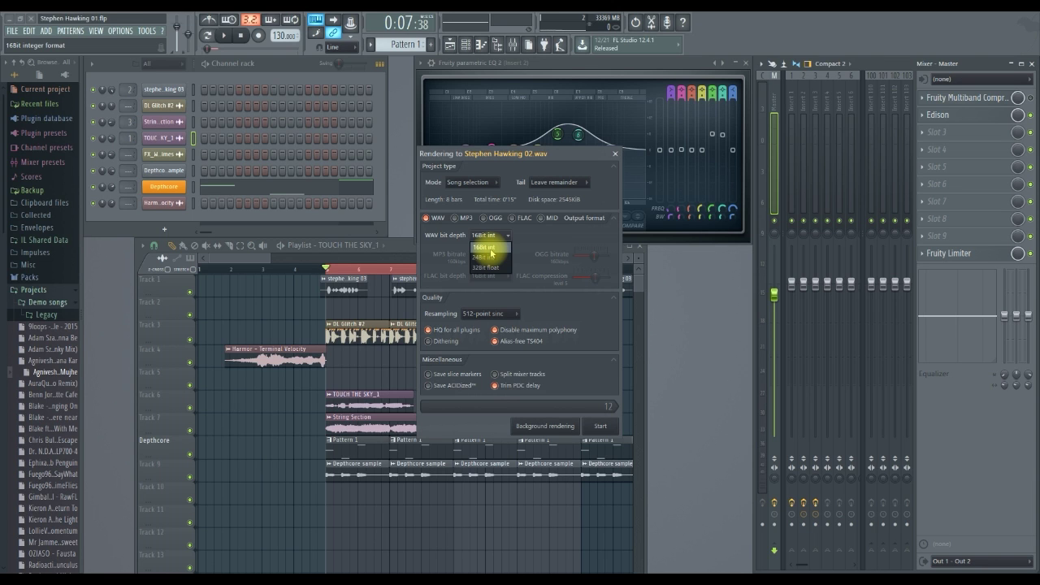
left_click(568, 155)
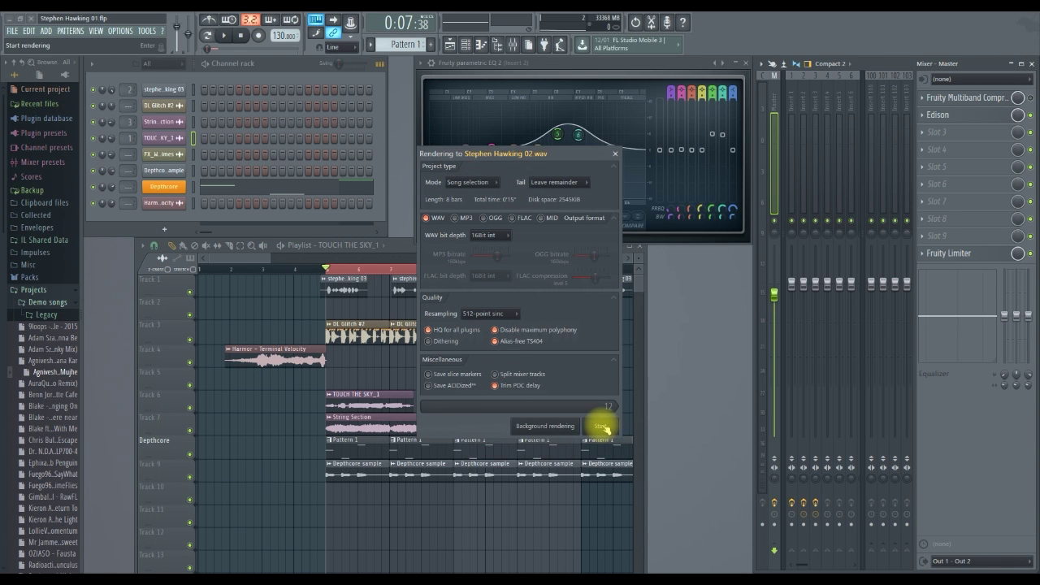
left_click(601, 425)
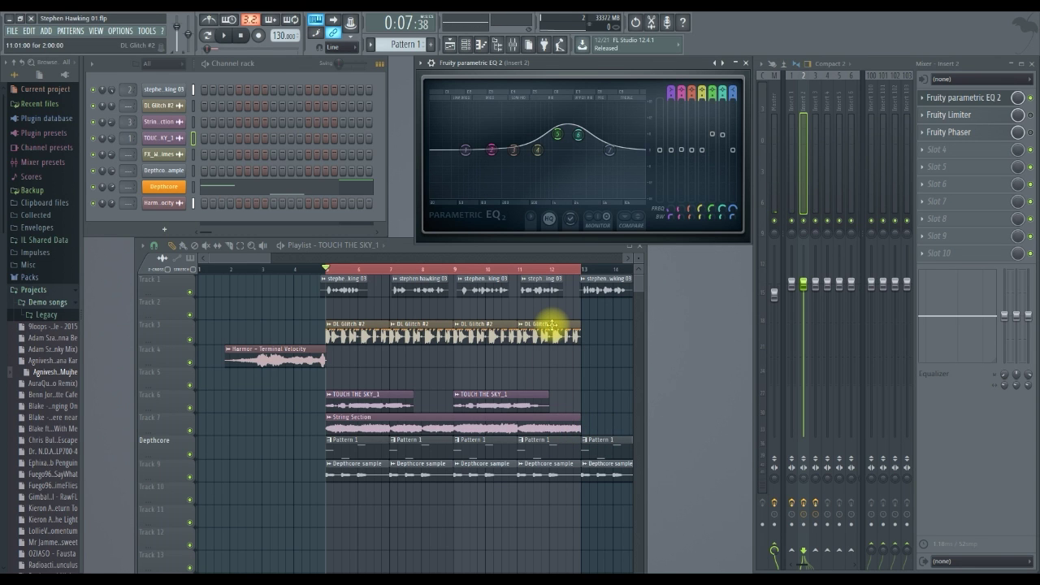
left_click(12, 31)
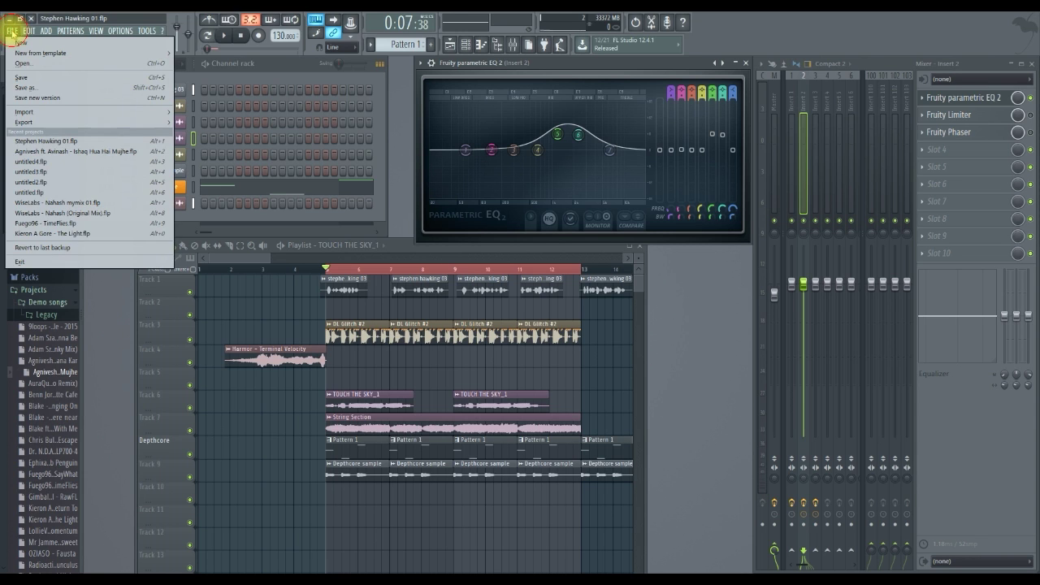
mouse_move(51, 118)
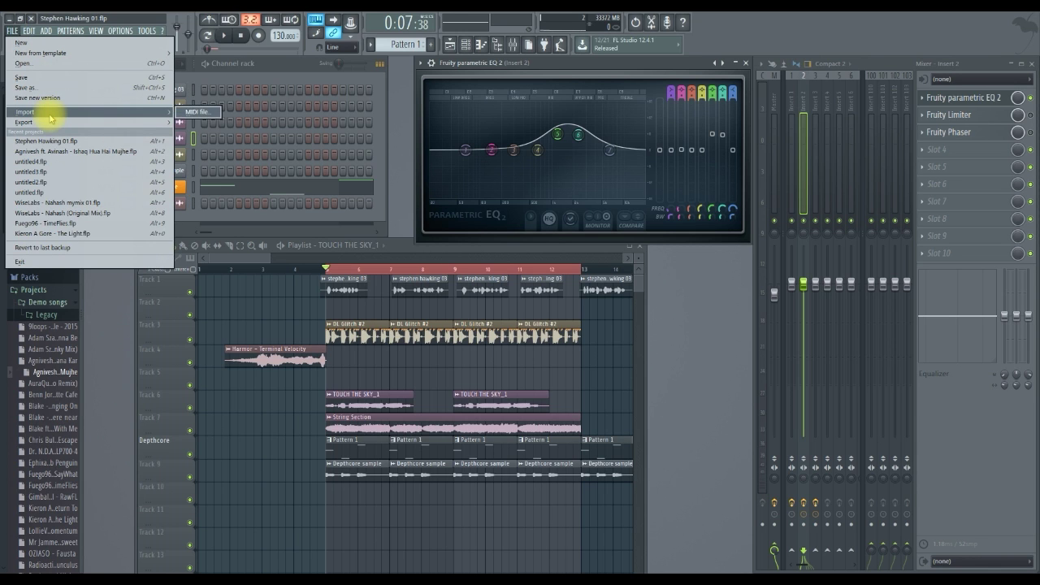
left_click(269, 64)
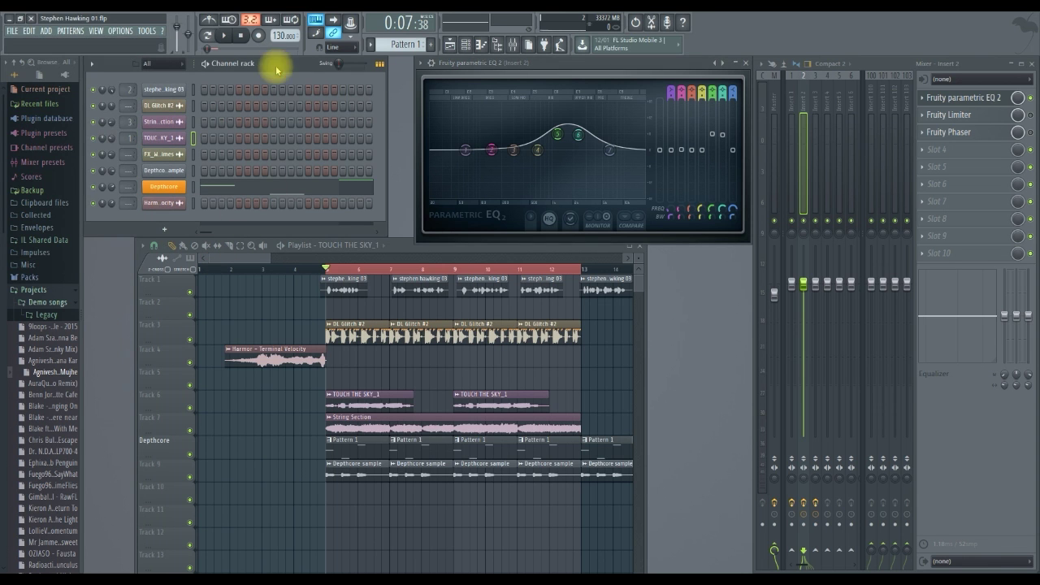
Insert a Fruity Video Player channel from the Harmor - Terminal Velocity channel and load Stephen Hawking 06.mp4 into it.
right_click(161, 204)
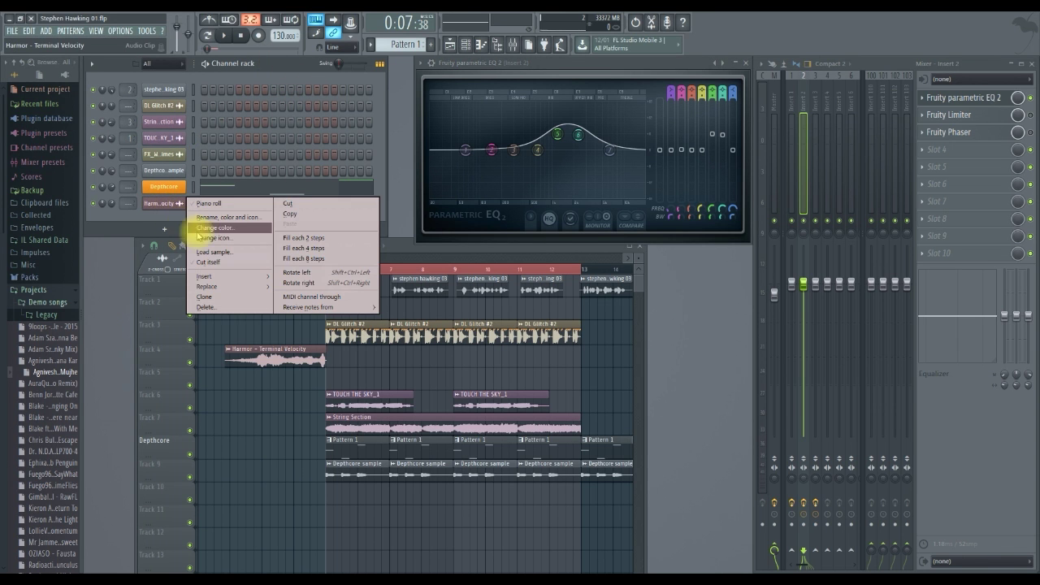
mouse_move(221, 280)
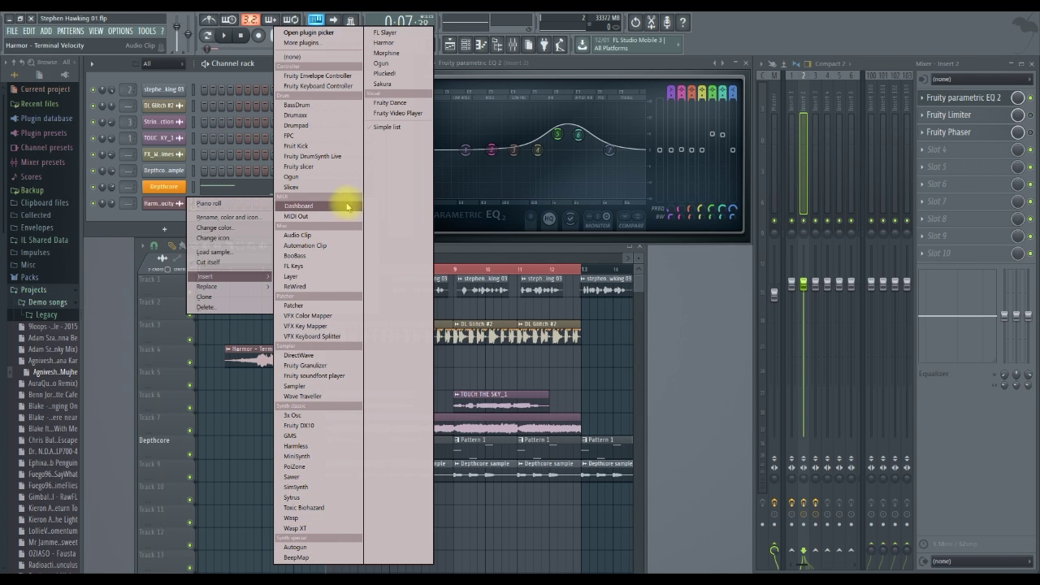
left_click(400, 113)
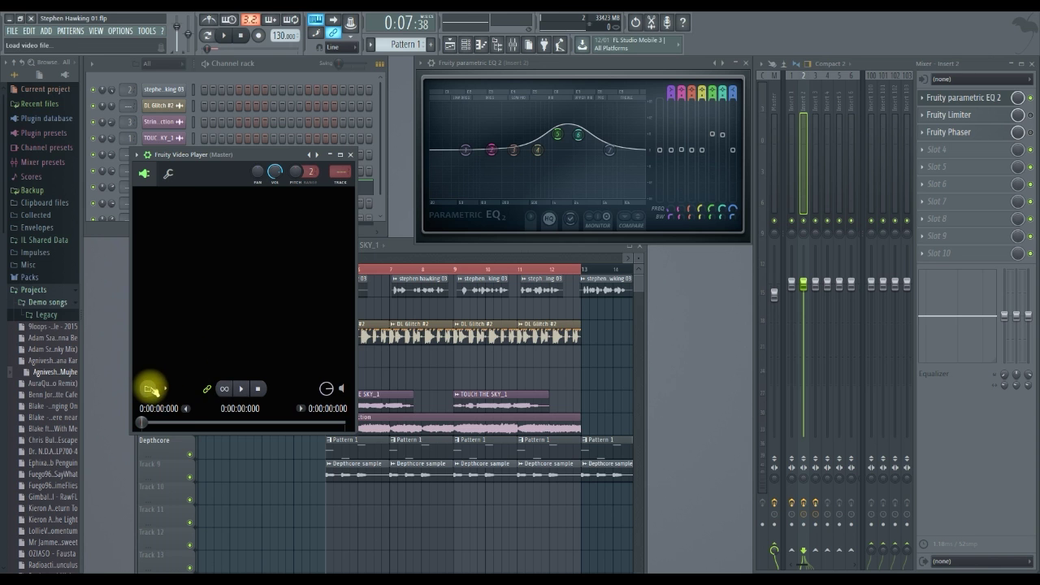
left_click(148, 390)
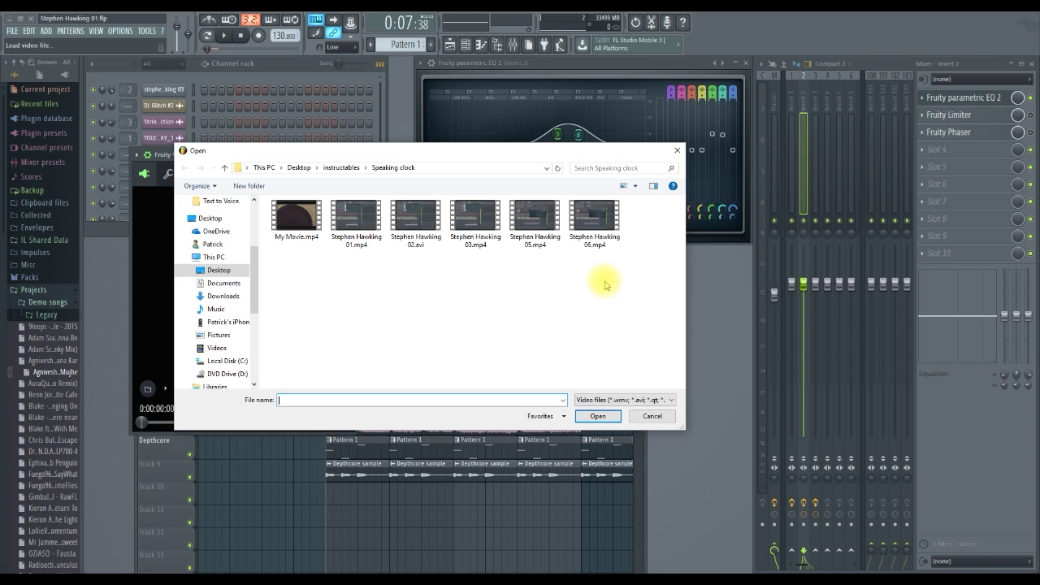
left_click(601, 228)
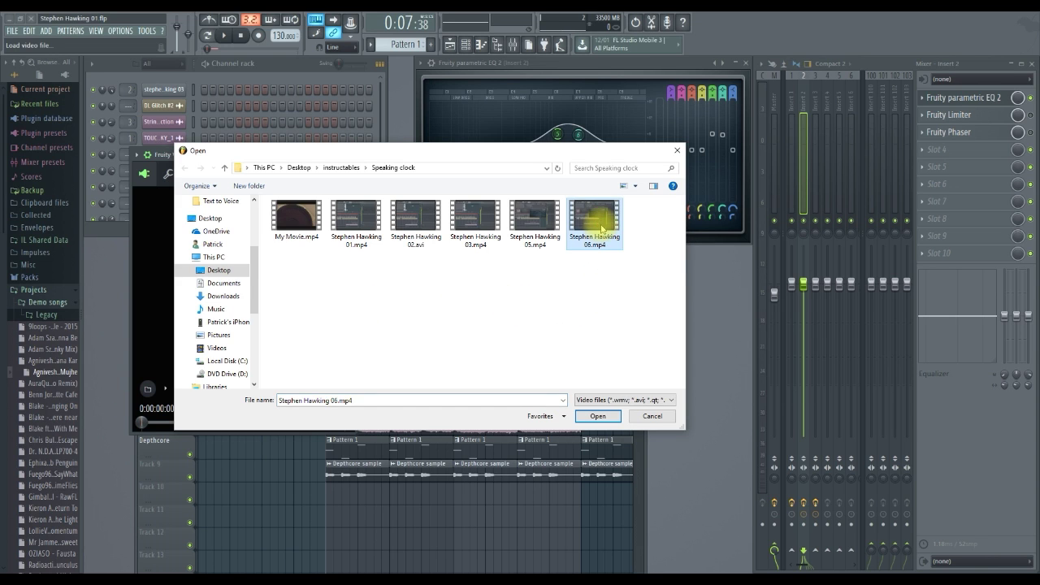
left_click(598, 416)
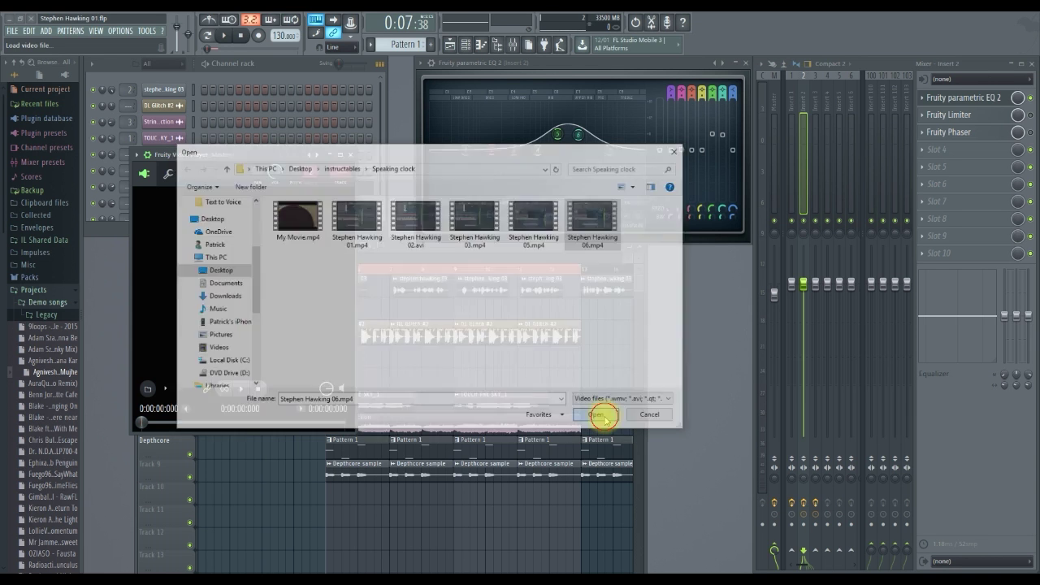
Enlarge the video player window and place it over the mixer and the end of the playlist.
left_click_drag(248, 158, 550, 65)
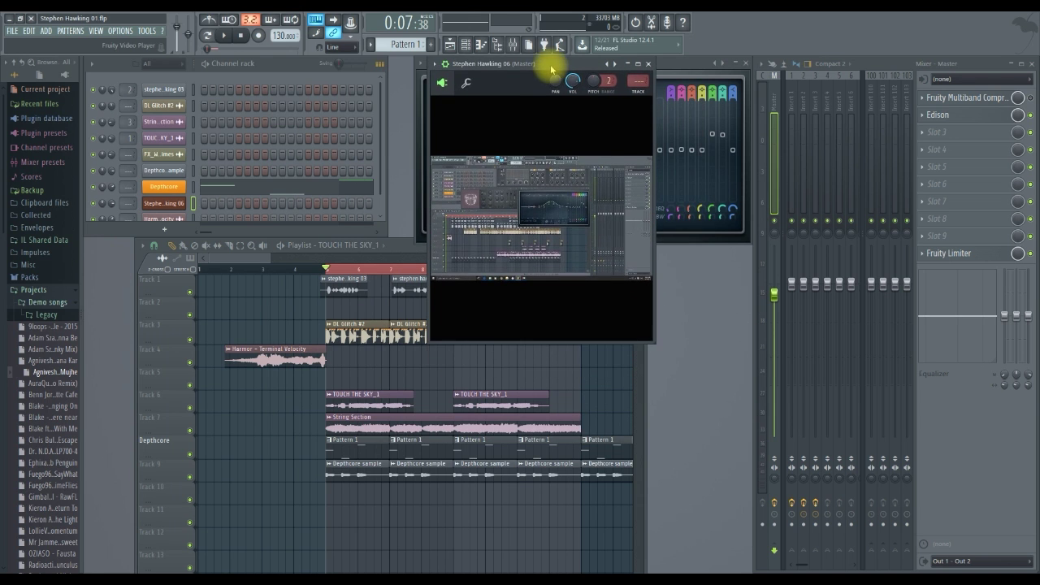
left_click_drag(653, 343, 878, 476)
left_click_drag(691, 69, 799, 139)
Preview the loaded video on its own in the player, pause it, and play the song alongside it.
mouse_move(624, 428)
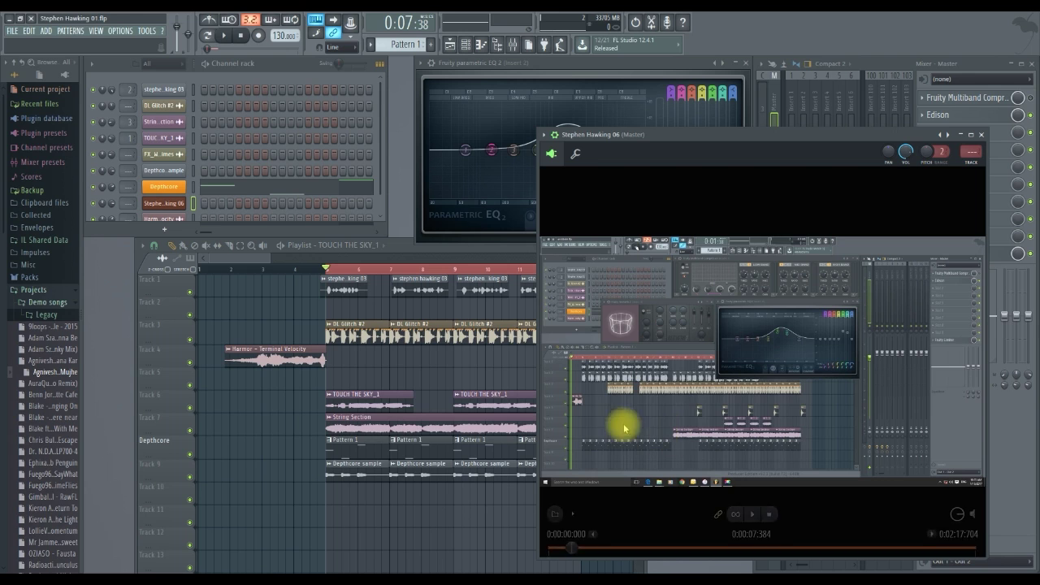
mouse_move(749, 509)
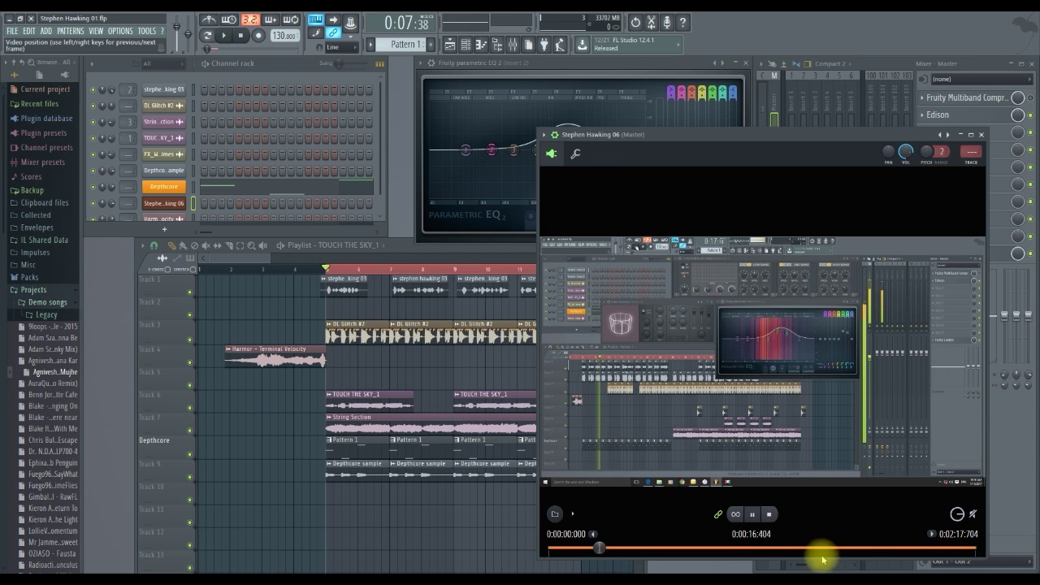
left_click(753, 514)
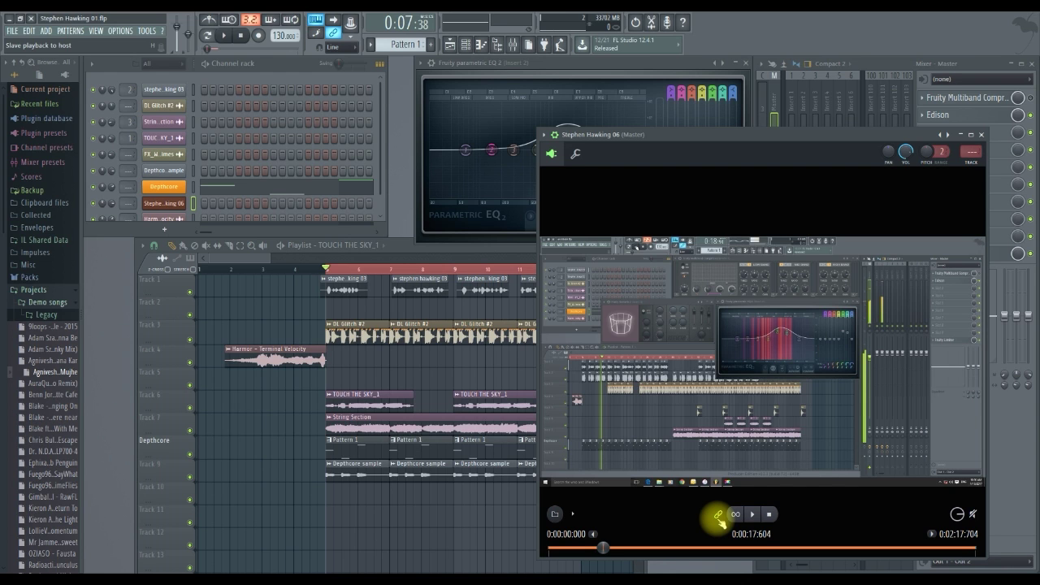
left_click(226, 36)
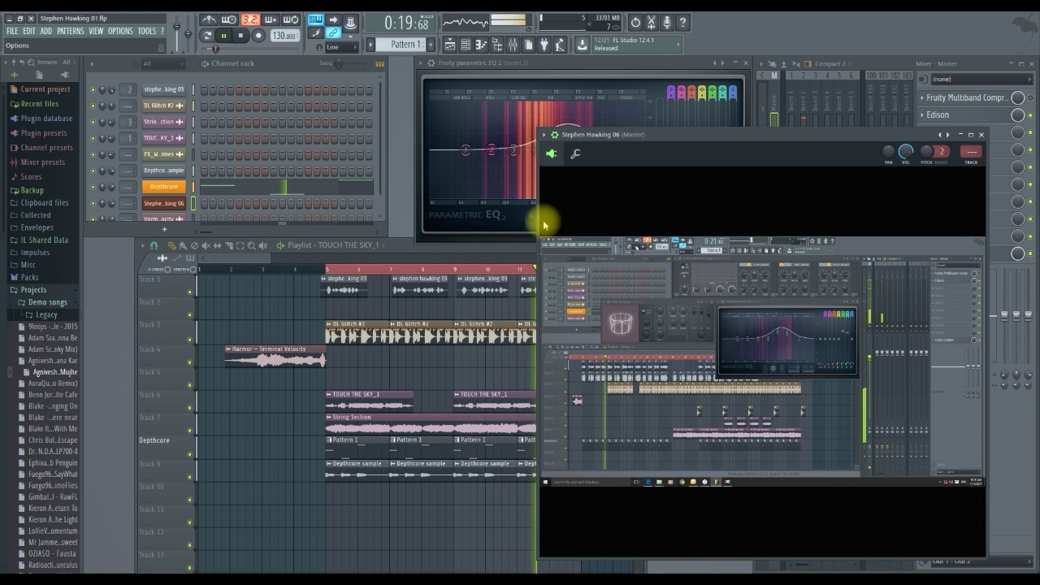
Shrink the video player window, place it clear of the playlist over the lower mixer, and stop song playback.
left_click_drag(537, 220, 631, 232)
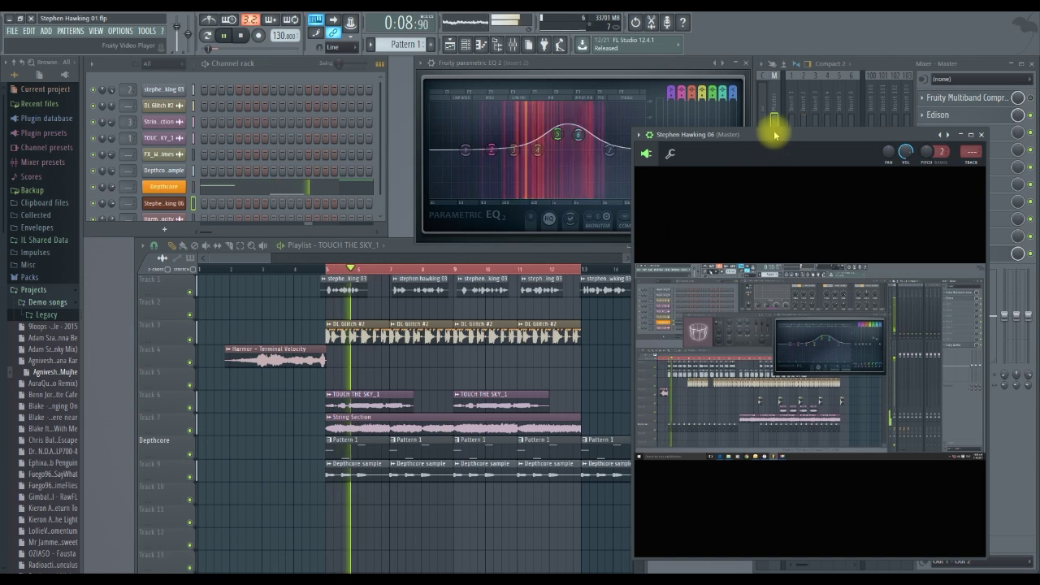
left_click_drag(773, 132, 813, 342)
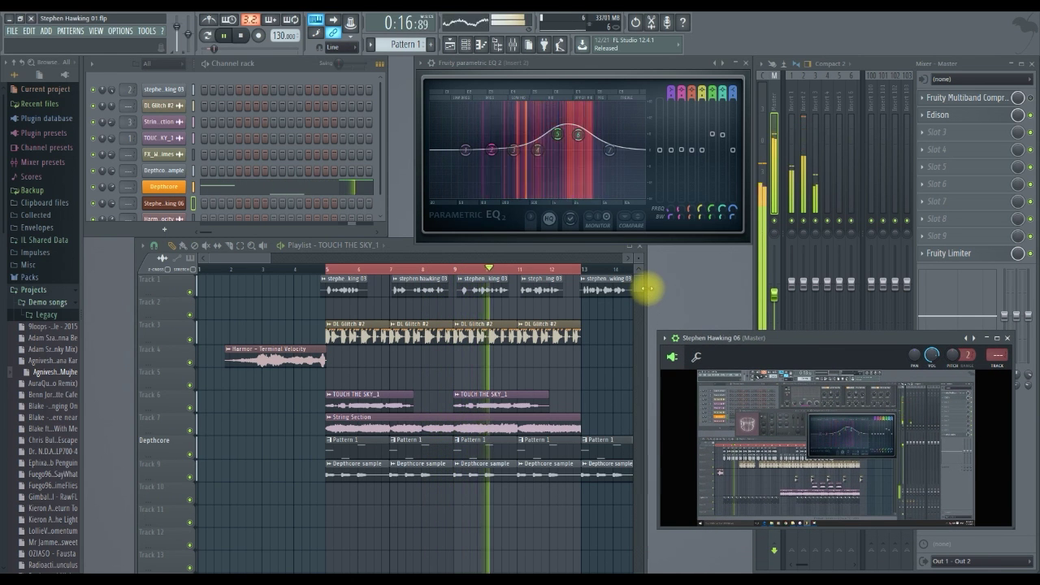
left_click(243, 36)
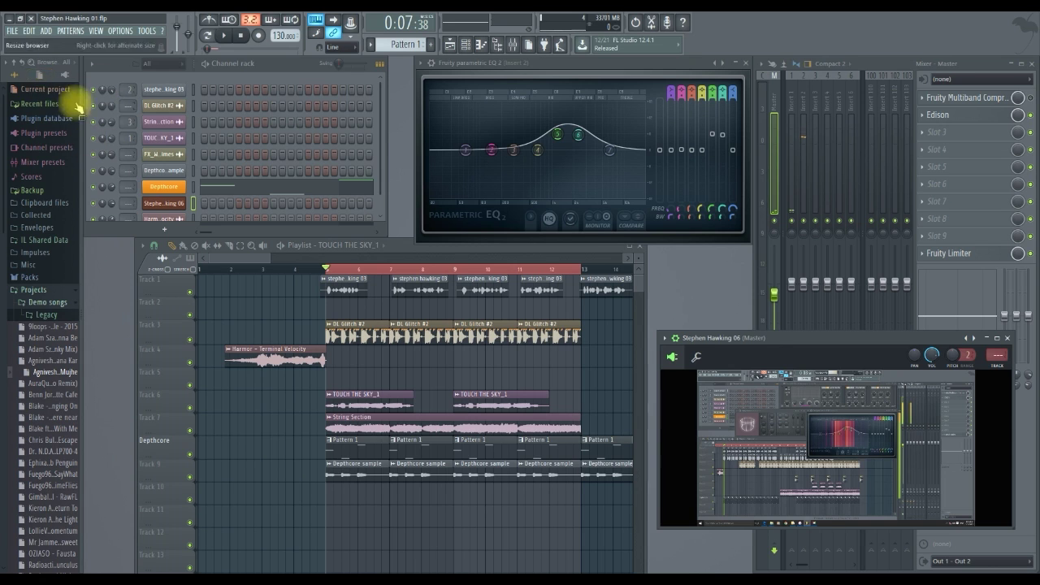
Reopen the recent project Stephen Hawking 01.flp, discarding the unsaved changes to the current project.
left_click(11, 30)
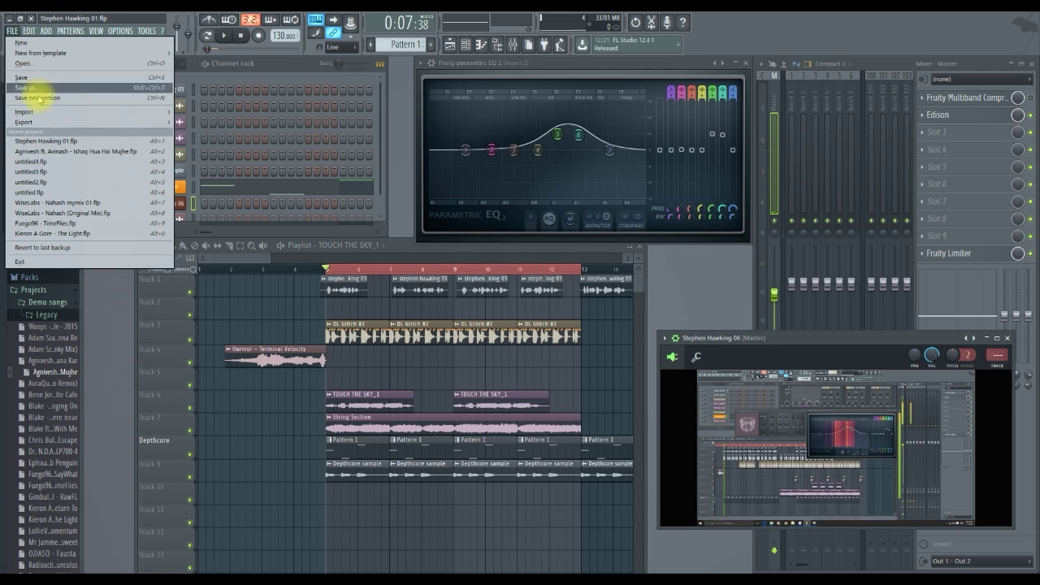
left_click(59, 142)
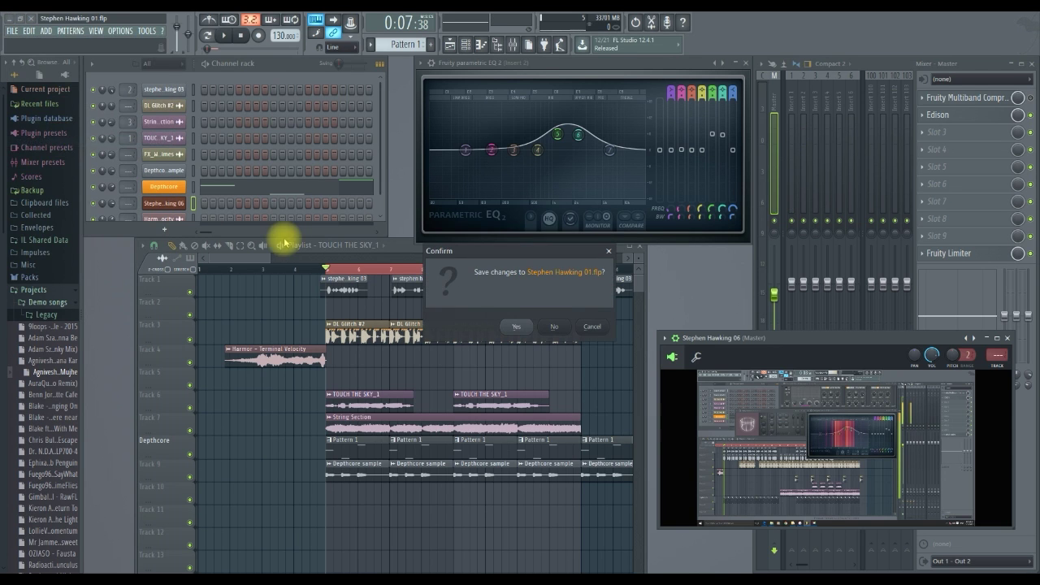
left_click(558, 327)
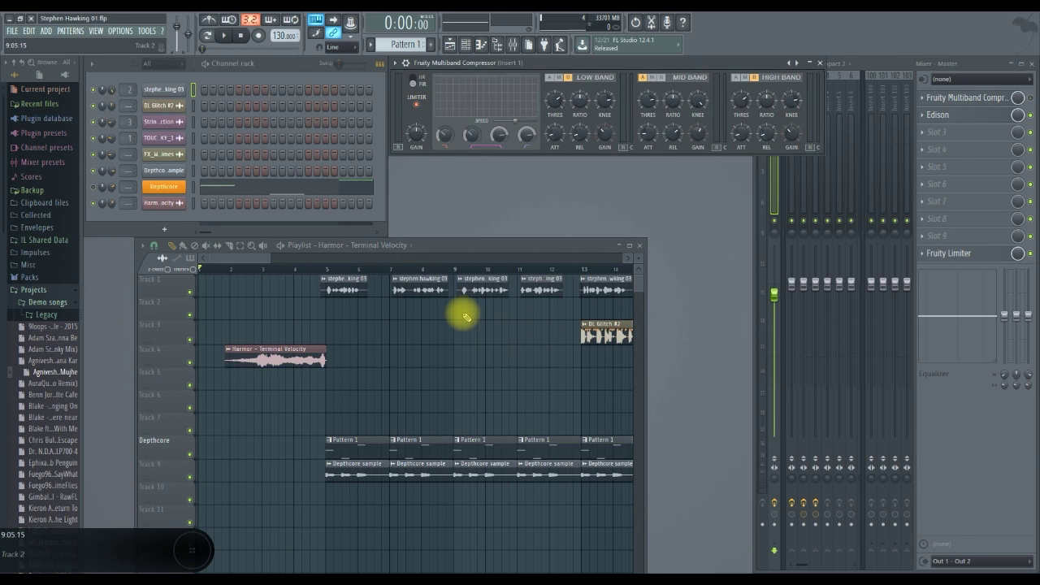
Zoom the playlist out far enough to show the whole arrangement and widen its window up to the mixer.
left_click_drag(642, 334, 633, 264)
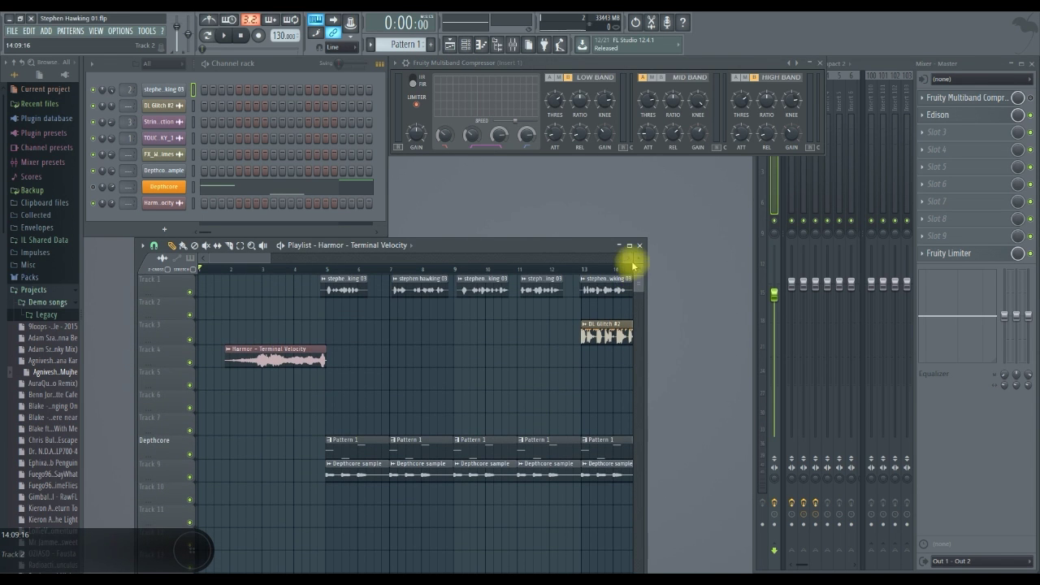
left_click(251, 245)
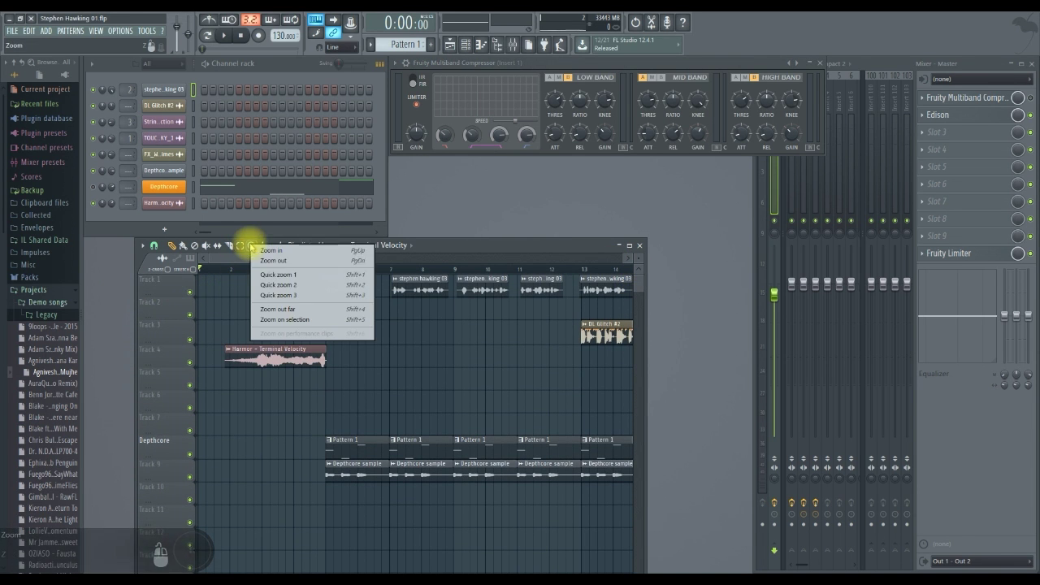
left_click(293, 310)
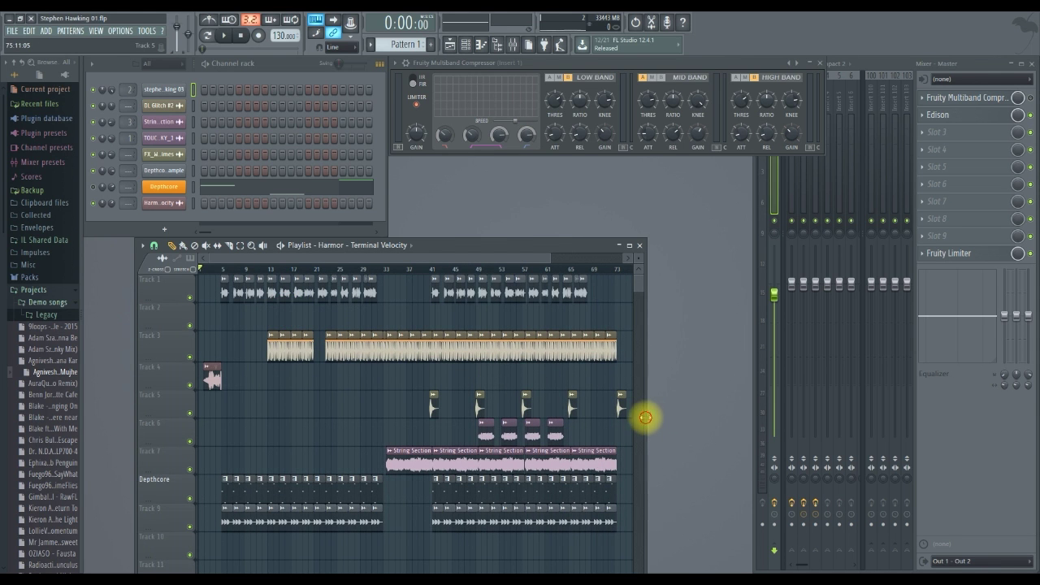
left_click_drag(645, 418, 745, 423)
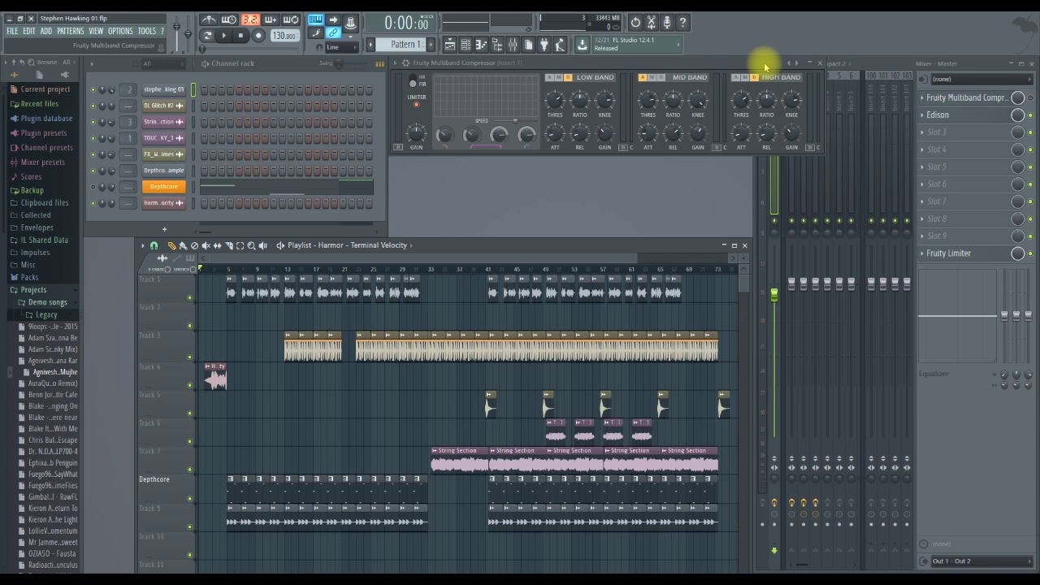
Move the Fruity Multiband Compressor window clear of the mixer, then play the whole song with the Master track selected and stop playback.
left_click_drag(764, 66, 661, 69)
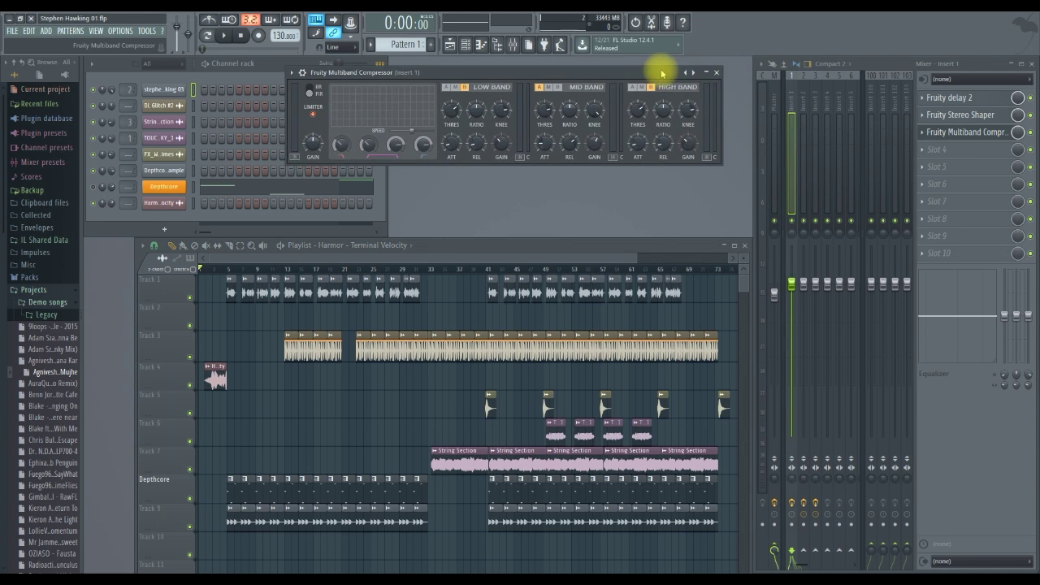
left_click(776, 137)
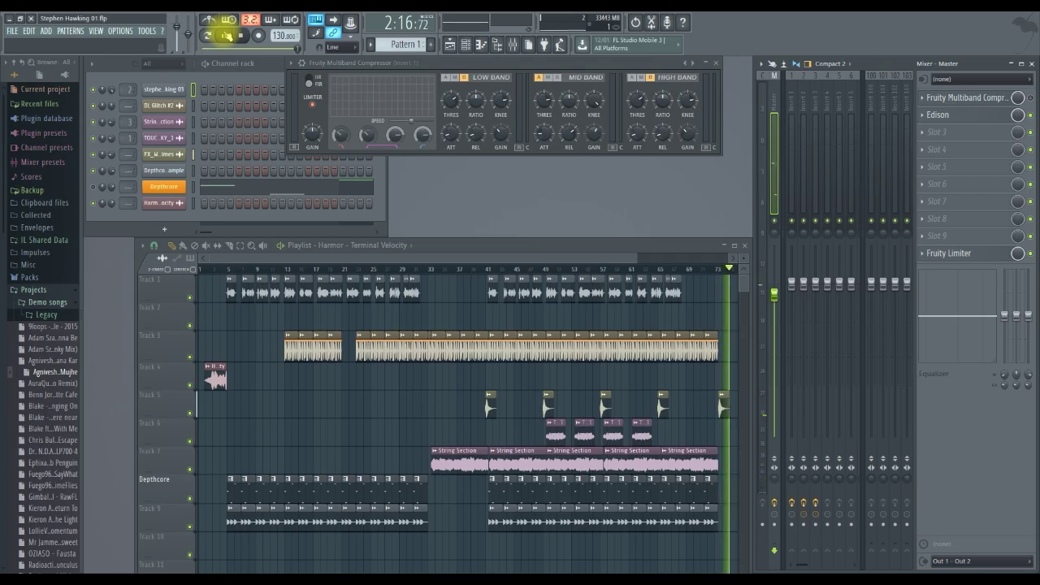
key("space")
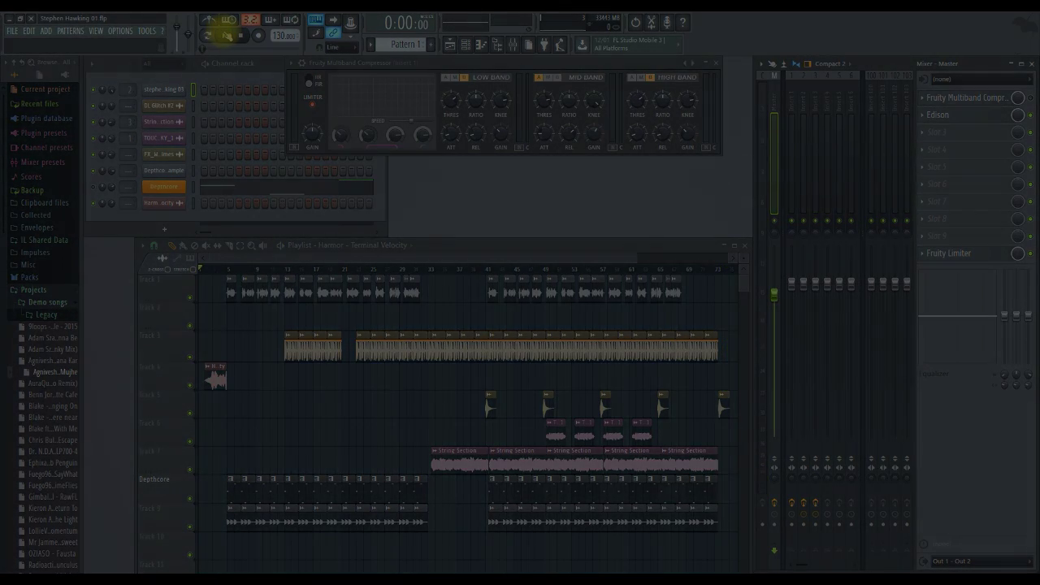